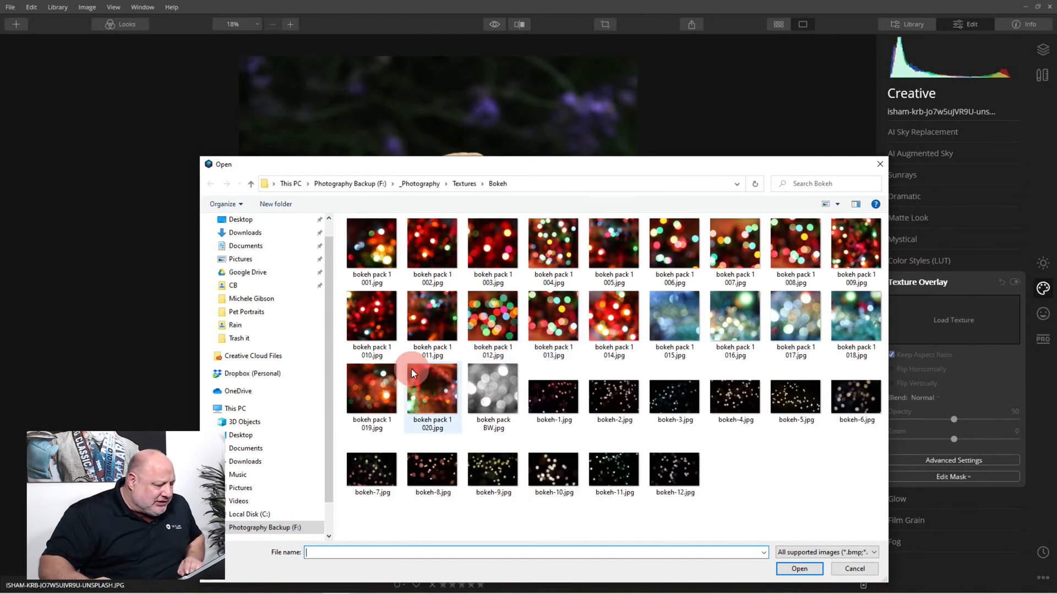
# Load bokeh pack 1 013.jpg as the texture overlay, with Screen blending and 100 opacity.
pyautogui.click(547, 321)
pyautogui.click(799, 568)
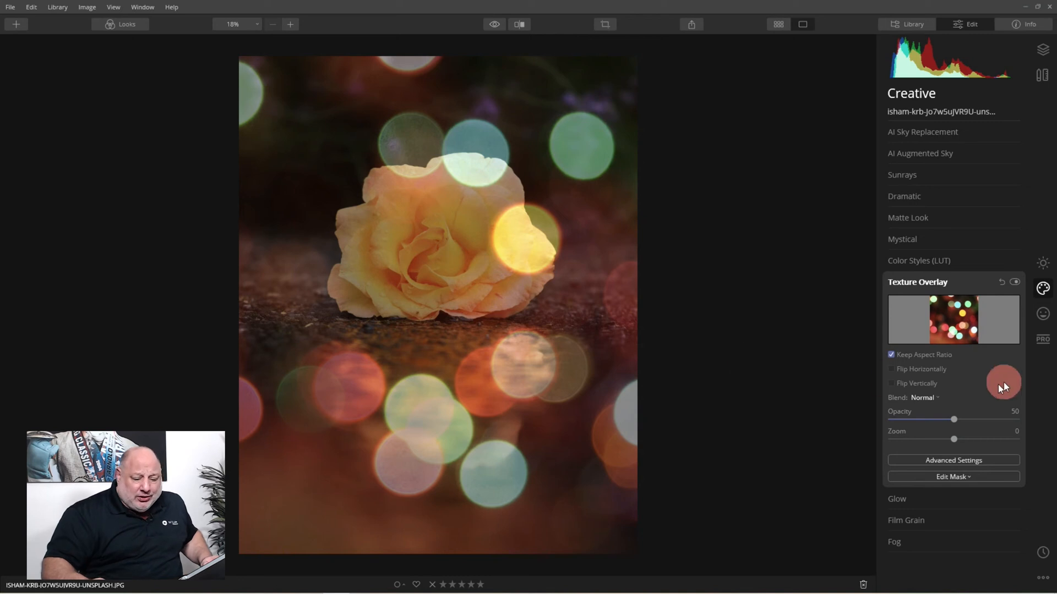
pyautogui.click(932, 398)
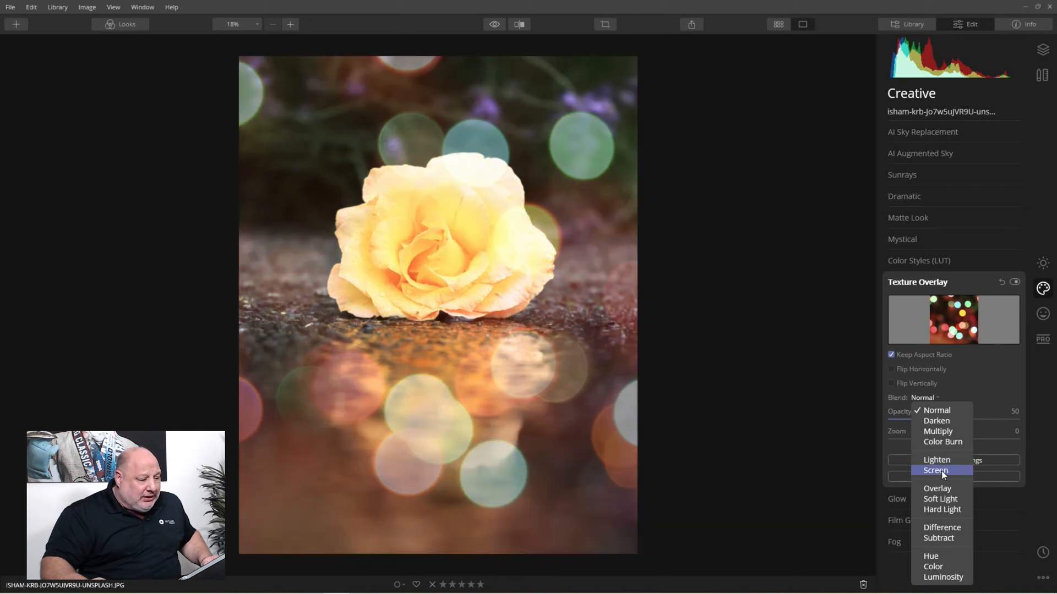
pyautogui.click(941, 470)
pyautogui.moveTo(956, 420); pyautogui.dragTo(1033, 421)
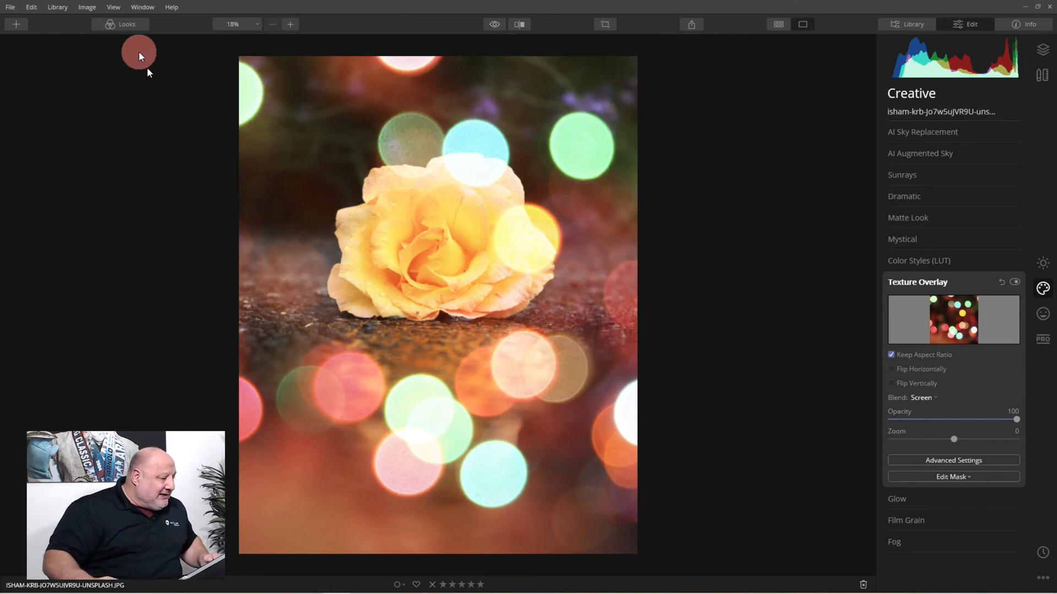
# Browse the bokeh looks and apply the Bokeh 027 look to the rose photo.
pyautogui.click(114, 21)
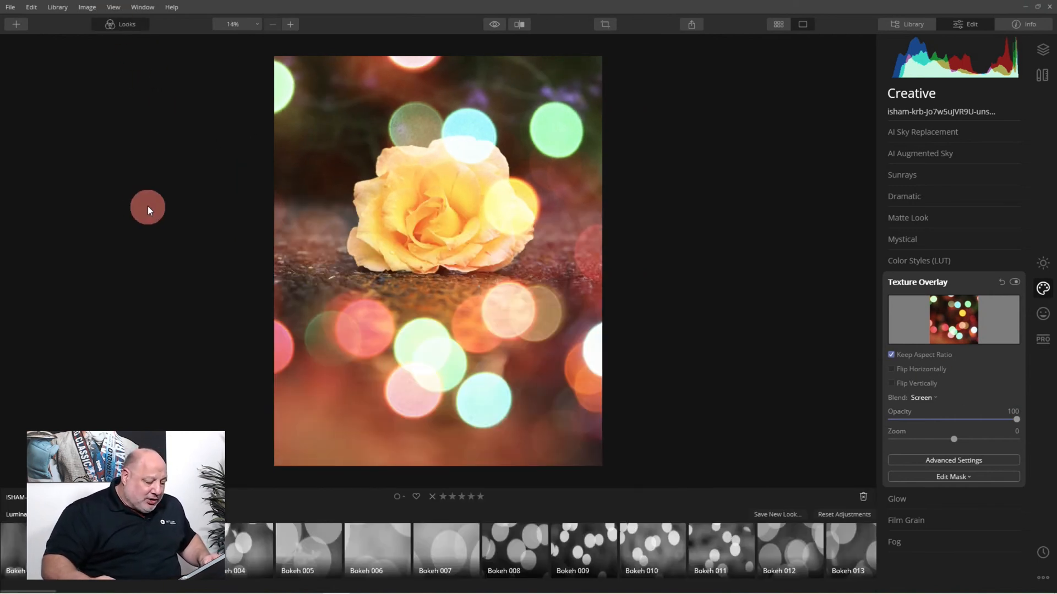
pyautogui.scroll(-5, 713, 562)
pyautogui.scroll(-8, 712, 560)
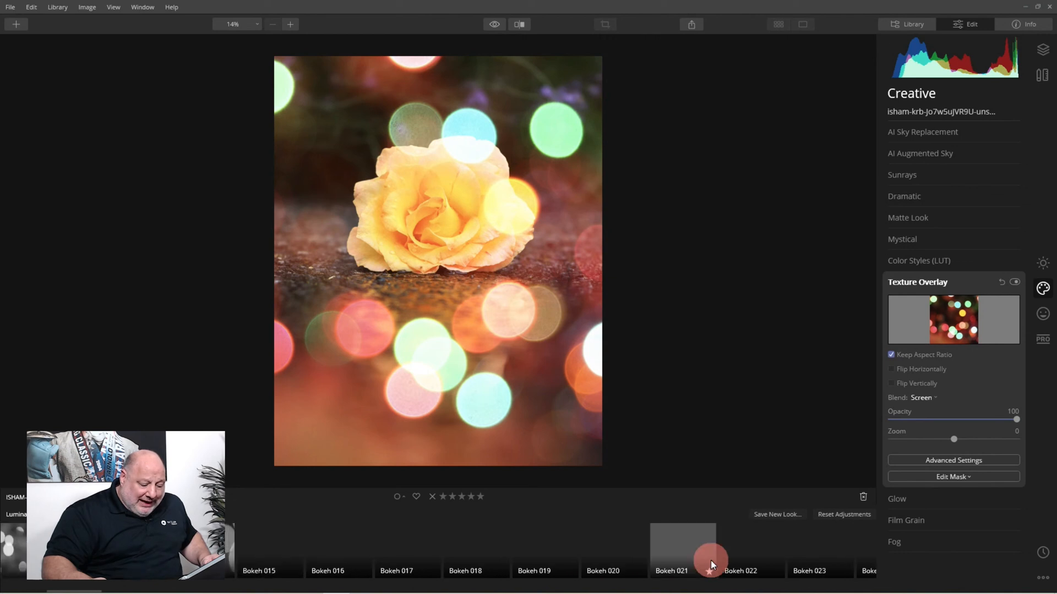
pyautogui.scroll(-1, 710, 560)
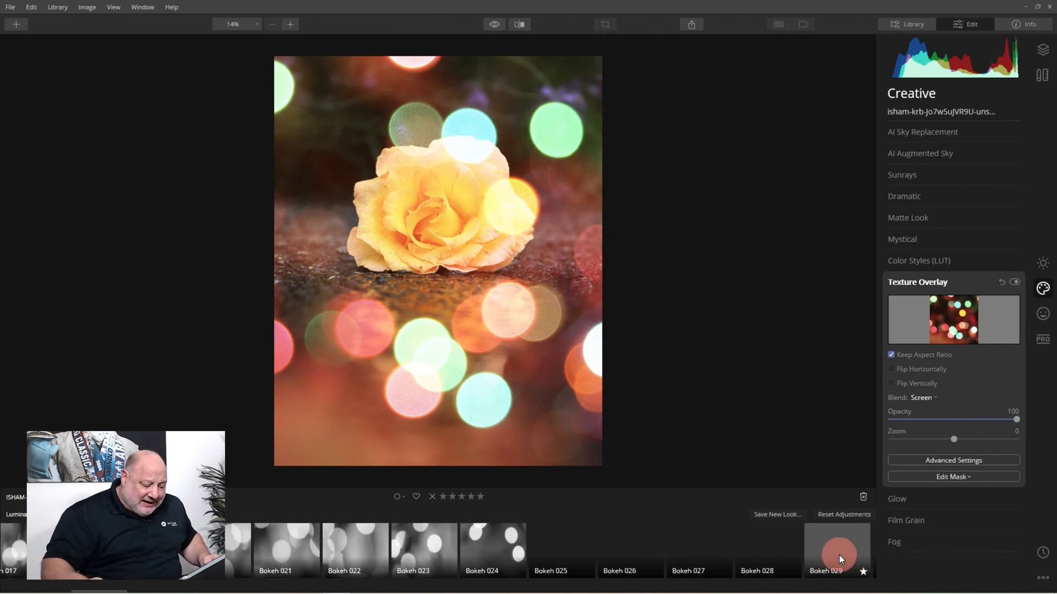
pyautogui.click(698, 553)
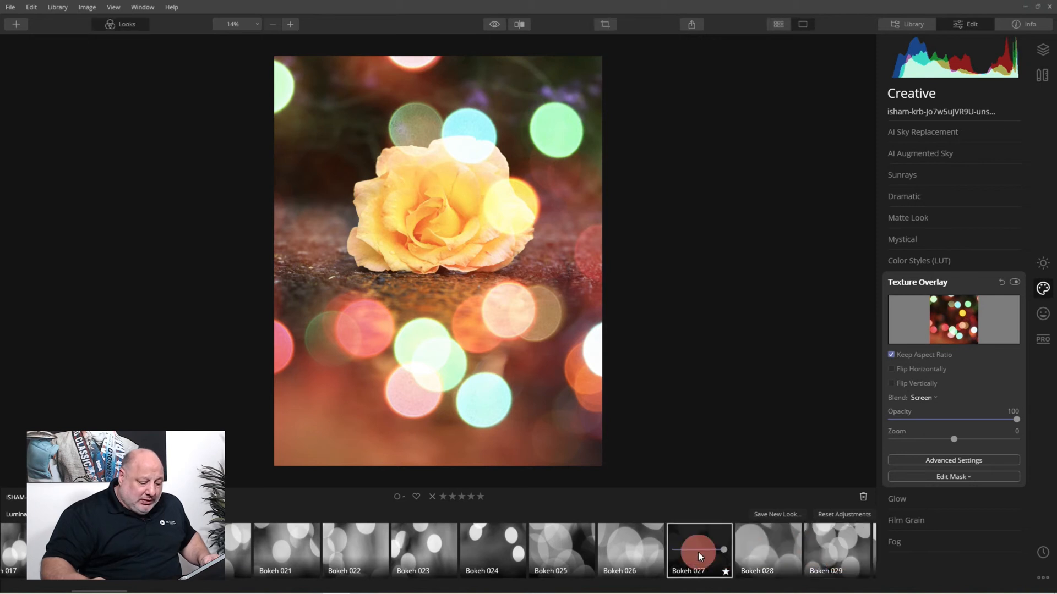
pyautogui.click(734, 363)
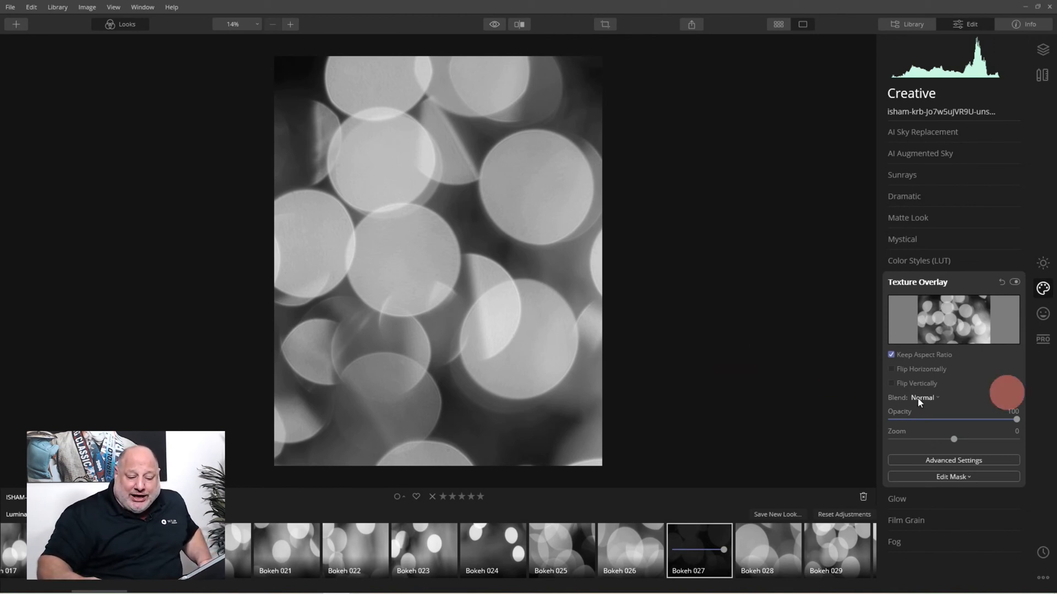
# Try the Screen blend mode on the bokeh texture, but settle on Overlay.
pyautogui.click(936, 396)
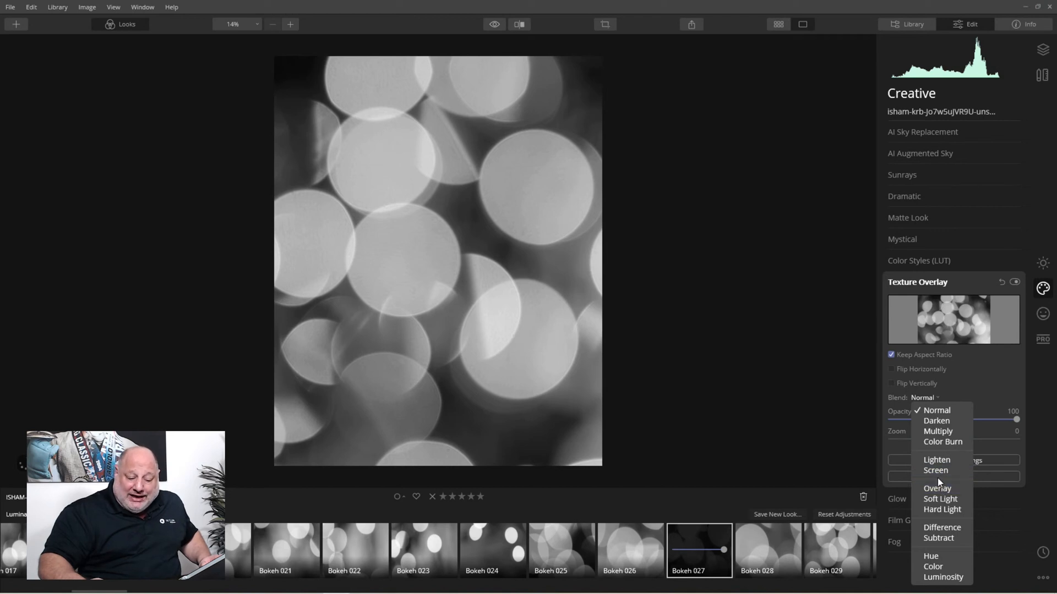
pyautogui.click(936, 470)
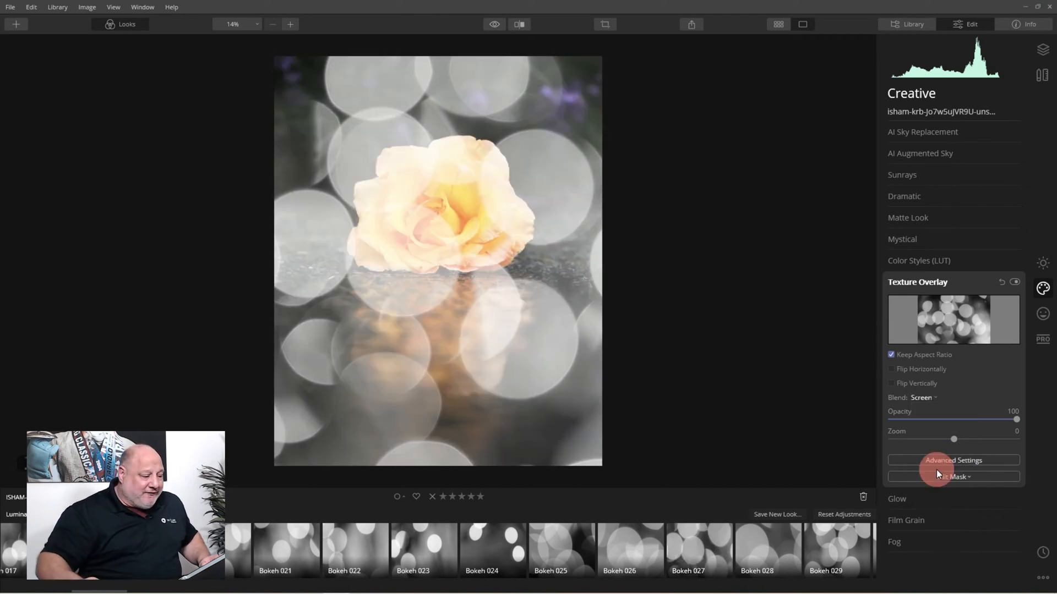
pyautogui.click(975, 470)
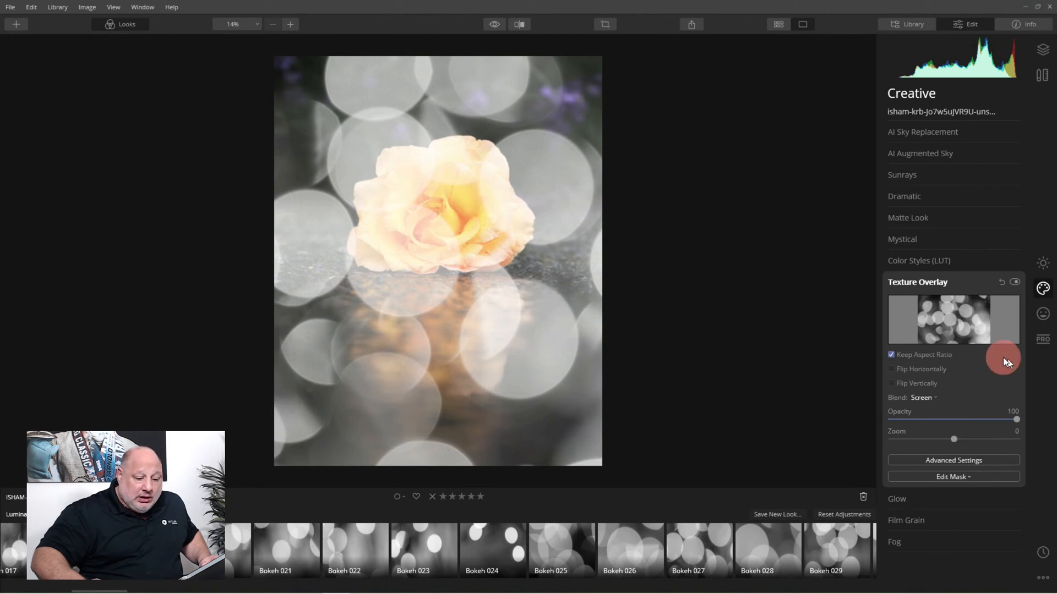
pyautogui.click(936, 397)
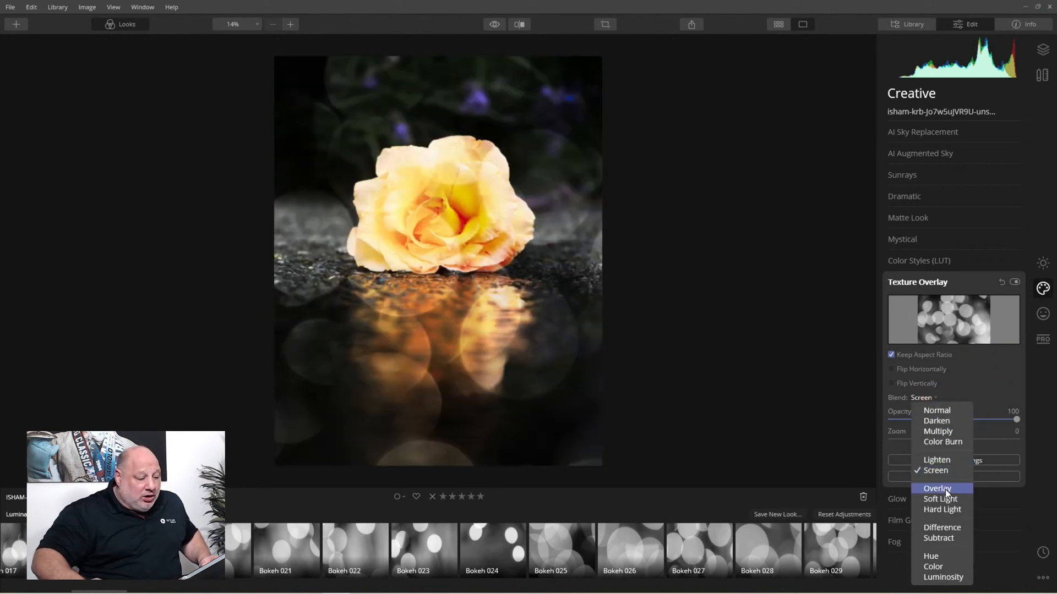
pyautogui.click(945, 490)
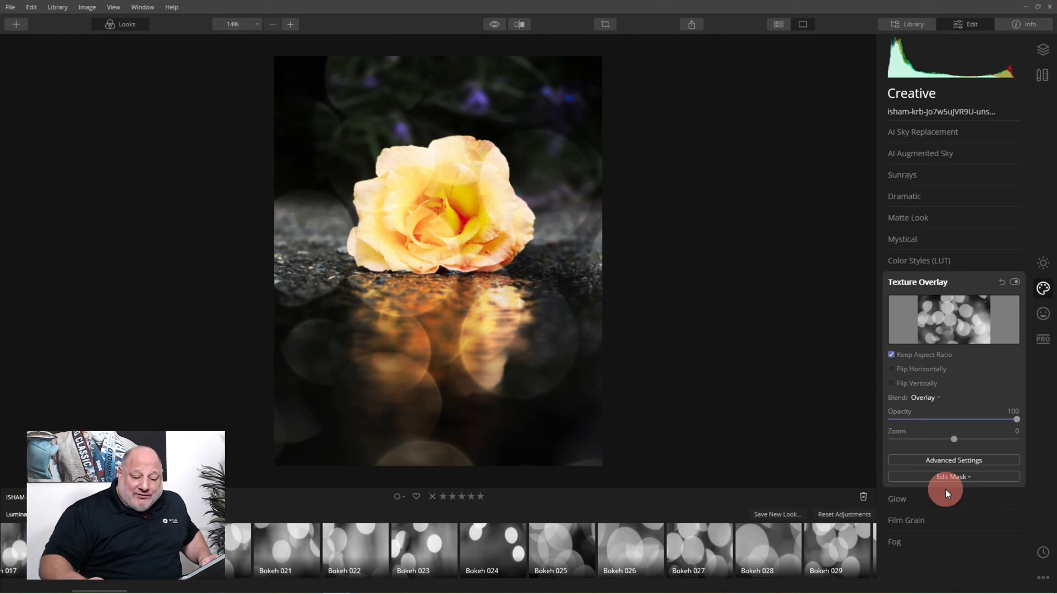
# Adjust the bokeh texture's advanced settings to brightness -5, contrast 46 and saturation -12.
pyautogui.click(968, 460)
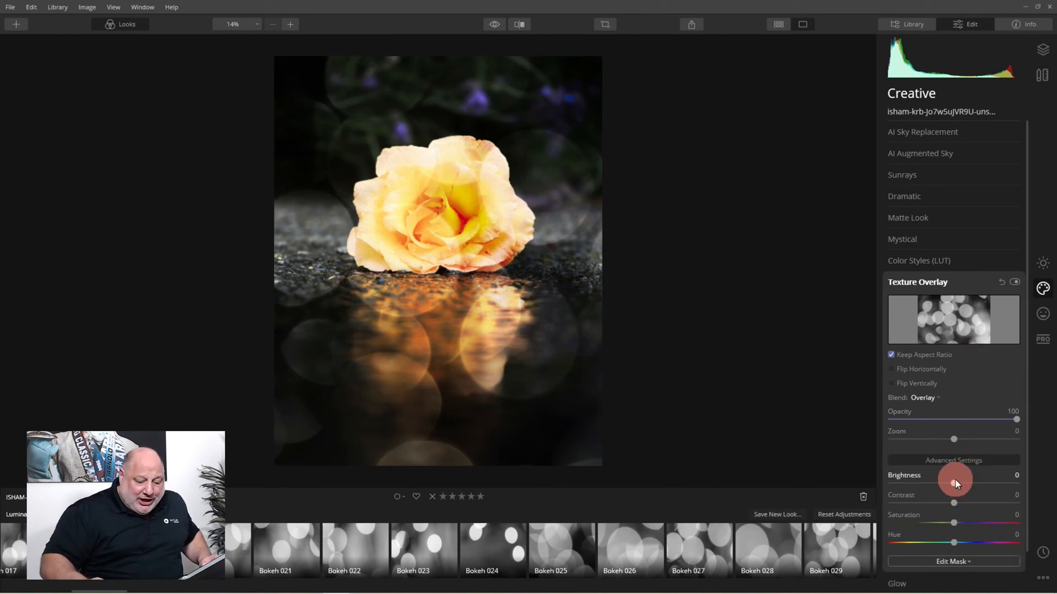
pyautogui.moveTo(952, 481); pyautogui.dragTo(984, 503)
pyautogui.moveTo(952, 521)
pyautogui.mouseDown()
pyautogui.moveTo(891, 524)
pyautogui.moveTo(947, 519)
pyautogui.mouseUp()
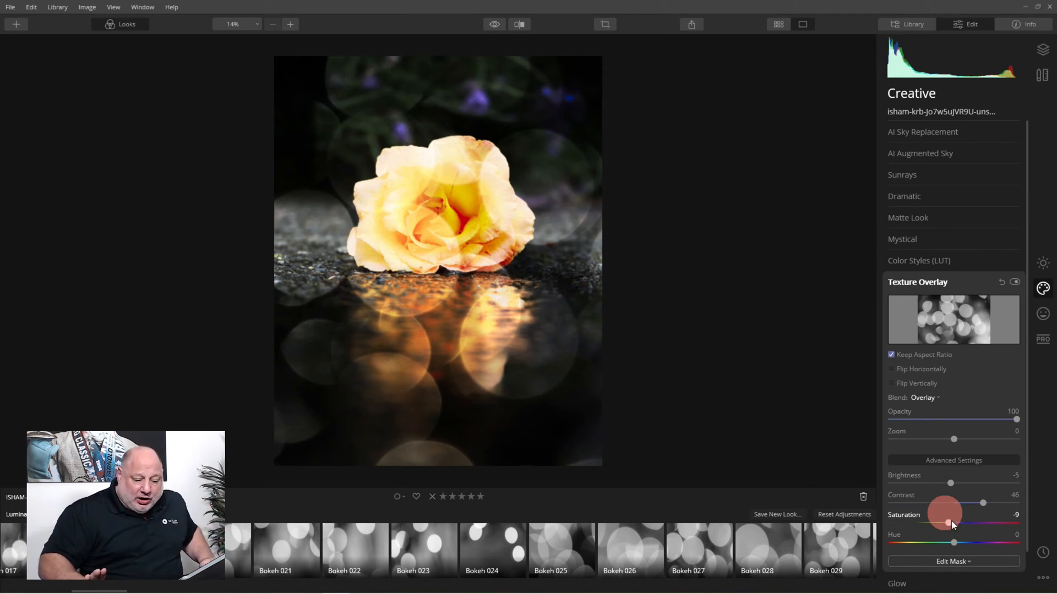
pyautogui.moveTo(951, 521); pyautogui.dragTo(949, 521)
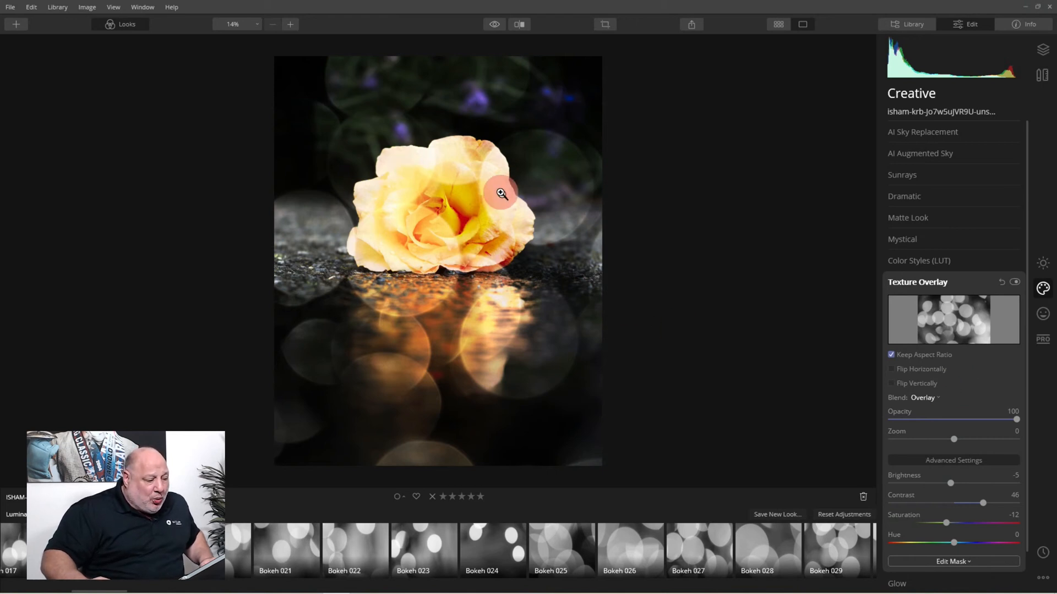
# Erase the texture from the rose with a size 100 mask brush, raising the brush opacity from 50% to 100%.
pyautogui.click(967, 560)
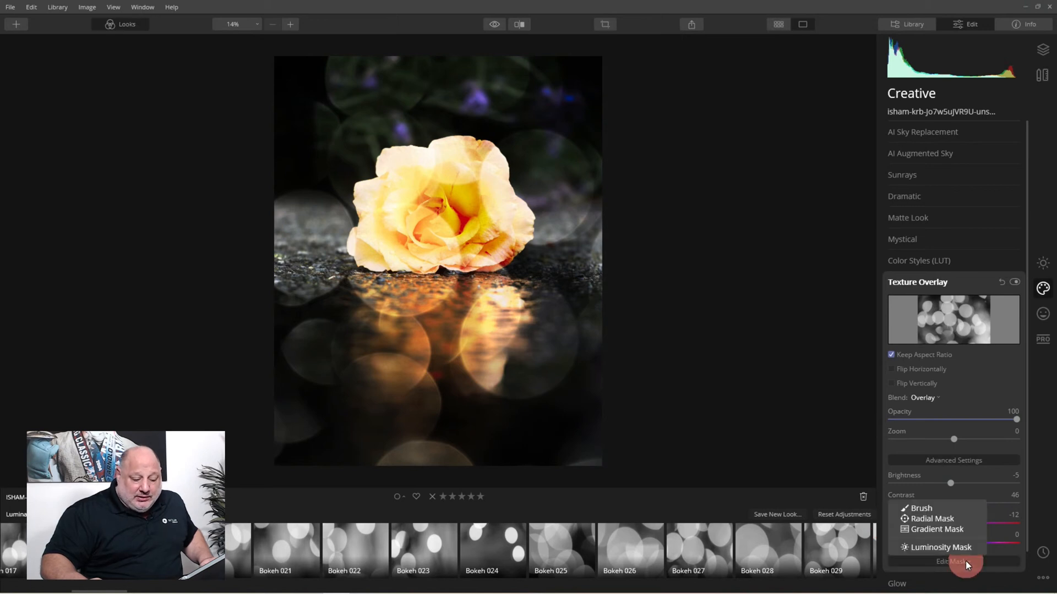
pyautogui.click(922, 509)
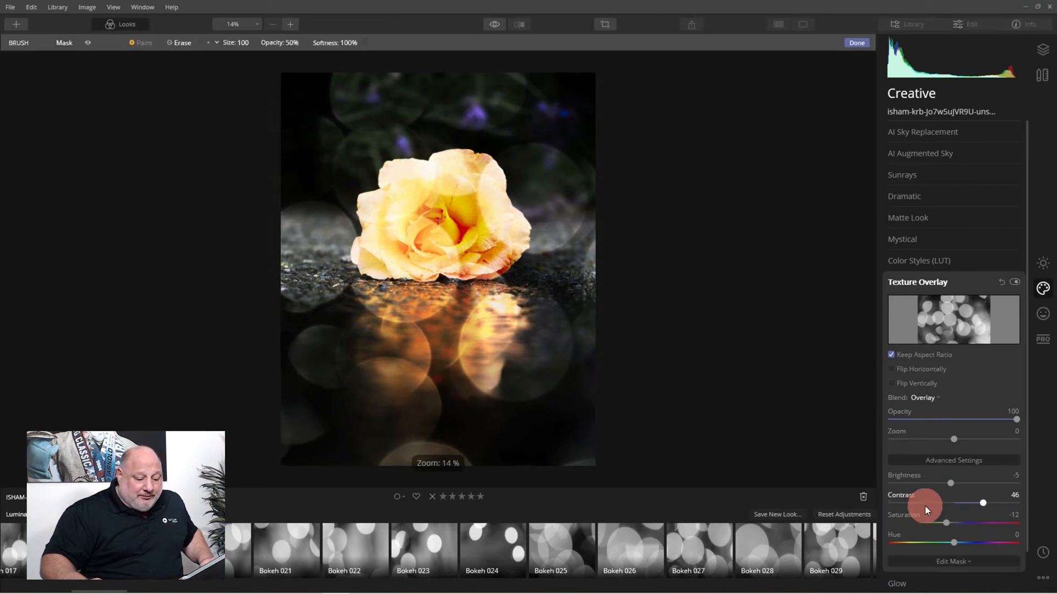
pyautogui.click(182, 47)
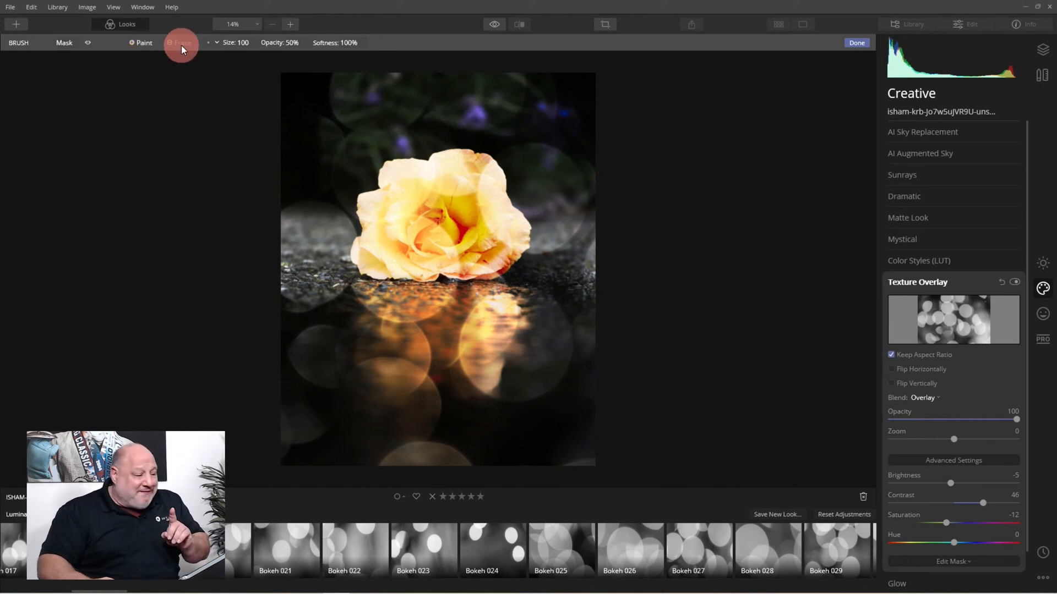
pyautogui.moveTo(423, 184)
pyautogui.mouseDown()
pyautogui.moveTo(463, 186)
pyautogui.moveTo(407, 179)
pyautogui.moveTo(384, 205)
pyautogui.moveTo(384, 243)
pyautogui.moveTo(488, 243)
pyautogui.moveTo(488, 214)
pyautogui.moveTo(460, 178)
pyautogui.moveTo(412, 218)
pyautogui.moveTo(466, 219)
pyautogui.moveTo(418, 218)
pyautogui.moveTo(463, 208)
pyautogui.moveTo(441, 239)
pyautogui.moveTo(459, 237)
pyautogui.moveTo(425, 232)
pyautogui.moveTo(428, 206)
pyautogui.mouseUp()
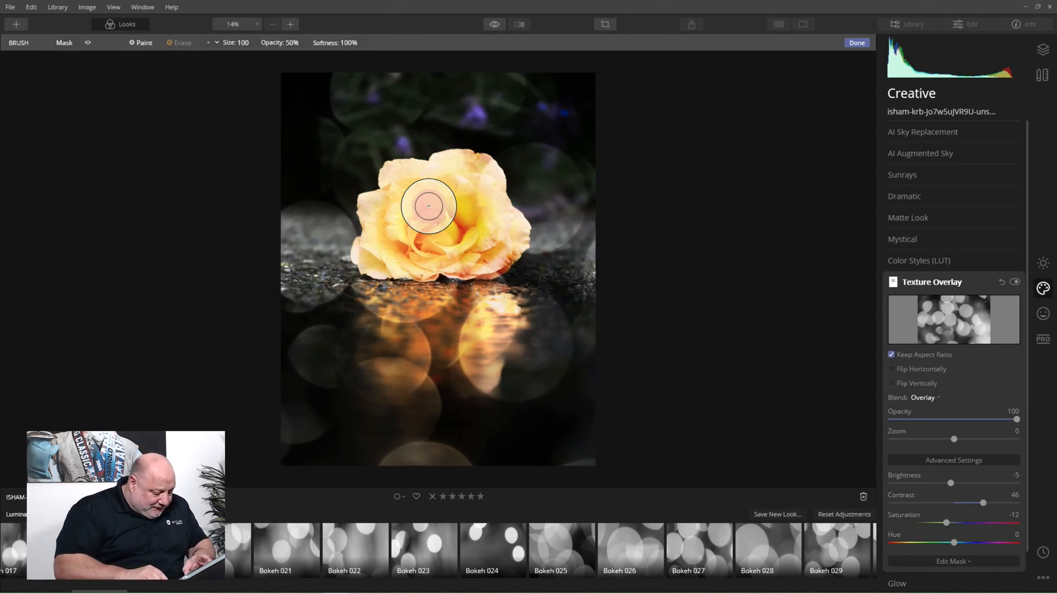
pyautogui.click(290, 44)
pyautogui.moveTo(297, 71); pyautogui.dragTo(358, 78)
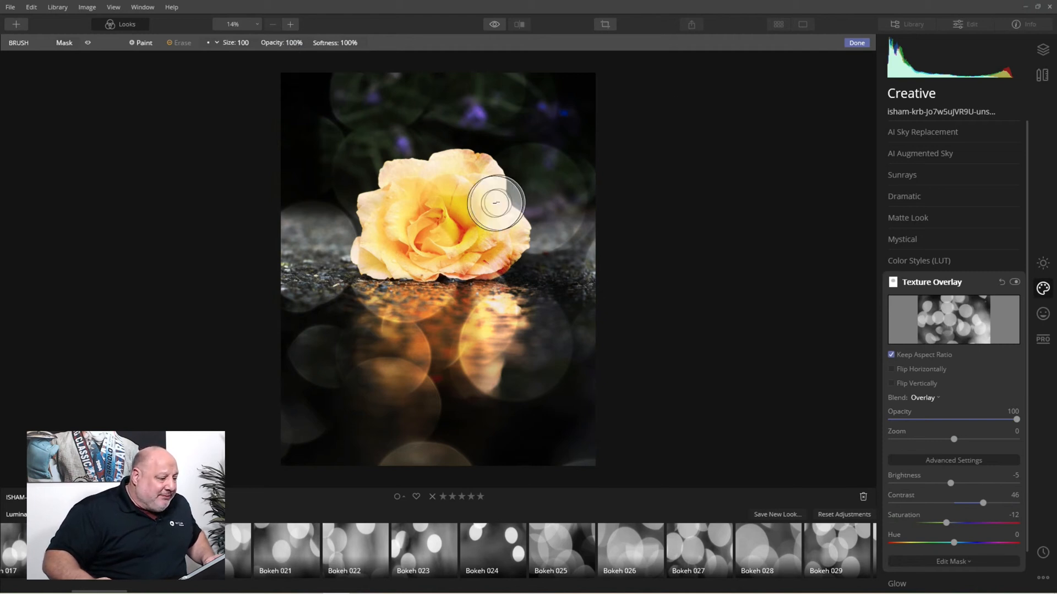
pyautogui.moveTo(468, 186)
pyautogui.mouseDown()
pyautogui.moveTo(407, 185)
pyautogui.moveTo(383, 245)
pyautogui.moveTo(487, 240)
pyautogui.moveTo(482, 194)
pyautogui.moveTo(457, 179)
pyautogui.moveTo(423, 187)
pyautogui.moveTo(481, 200)
pyautogui.moveTo(470, 252)
pyautogui.moveTo(394, 255)
pyautogui.moveTo(463, 242)
pyautogui.moveTo(418, 234)
pyautogui.moveTo(420, 200)
pyautogui.mouseUp()
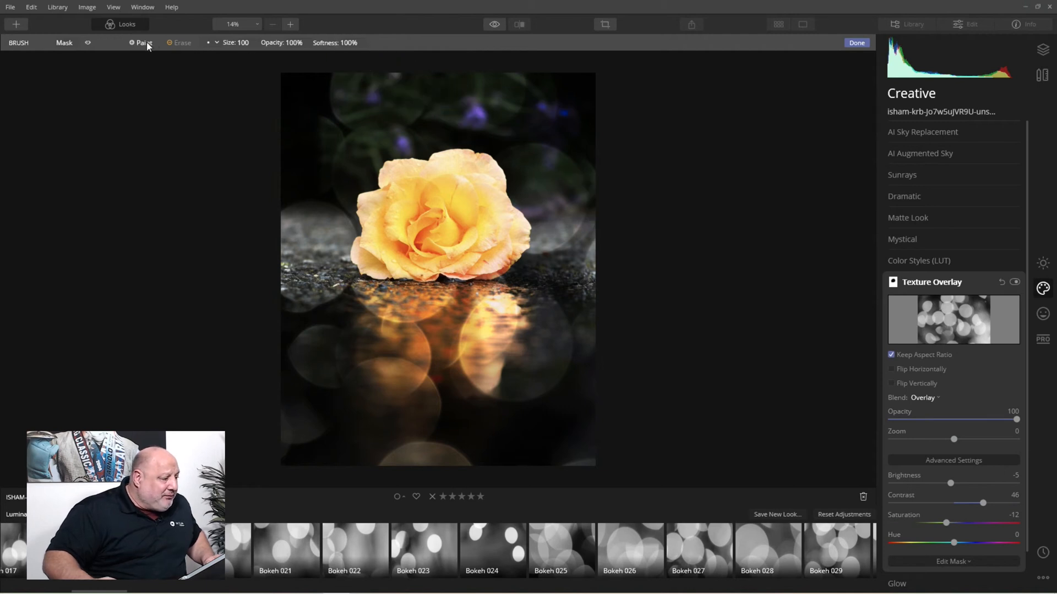
# Paint the texture back into the mask around the background above the rose and finish the mask.
pyautogui.click(179, 42)
pyautogui.moveTo(491, 130)
pyautogui.mouseDown()
pyautogui.moveTo(369, 147)
pyautogui.moveTo(341, 202)
pyautogui.moveTo(331, 258)
pyautogui.moveTo(353, 293)
pyautogui.moveTo(438, 302)
pyautogui.moveTo(519, 289)
pyautogui.moveTo(555, 253)
pyautogui.moveTo(555, 207)
pyautogui.moveTo(525, 183)
pyautogui.moveTo(501, 118)
pyautogui.moveTo(394, 108)
pyautogui.mouseUp()
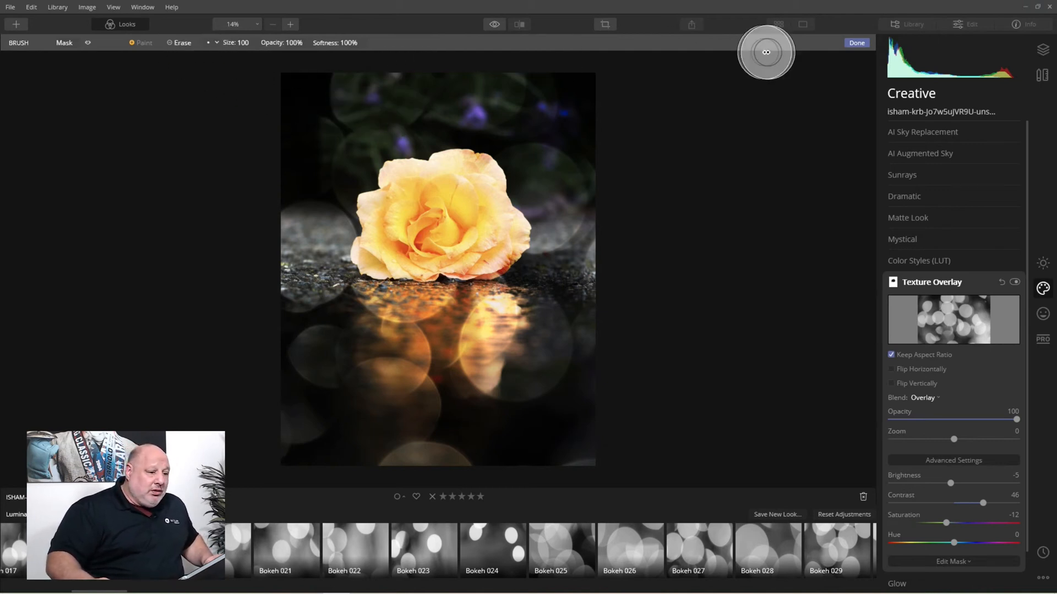
pyautogui.click(856, 43)
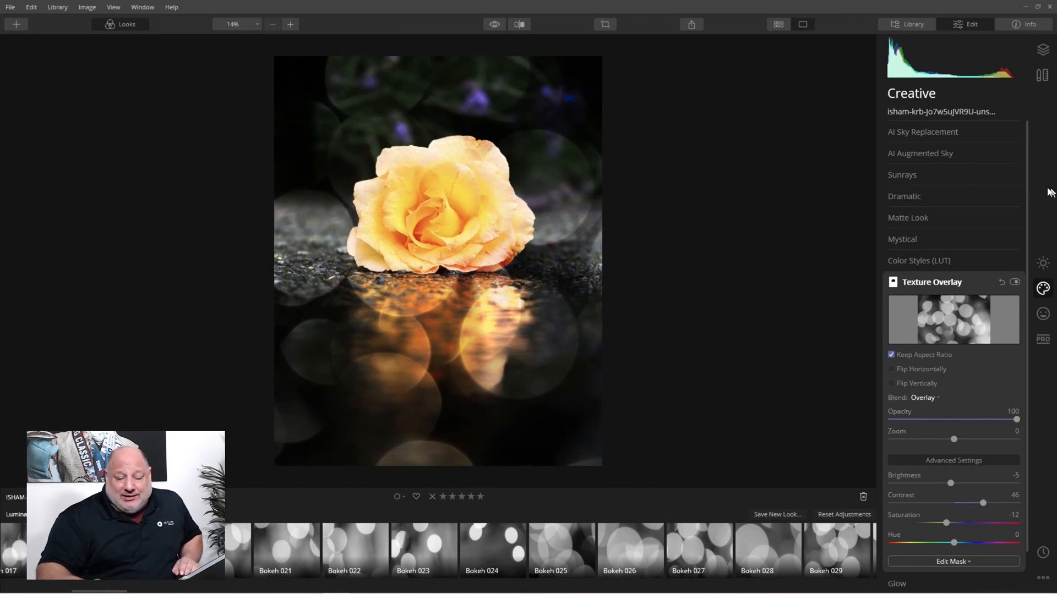
# Enhance the whole photo with AI Accent at 25 and an AI Structure amount of 26.
pyautogui.click(1042, 264)
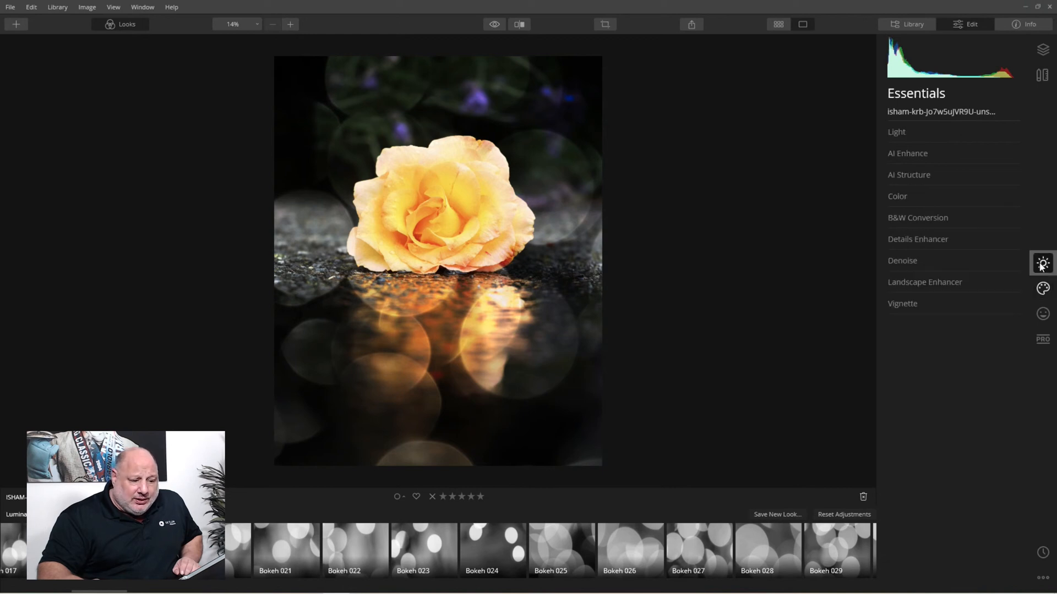
pyautogui.click(901, 136)
pyautogui.click(895, 134)
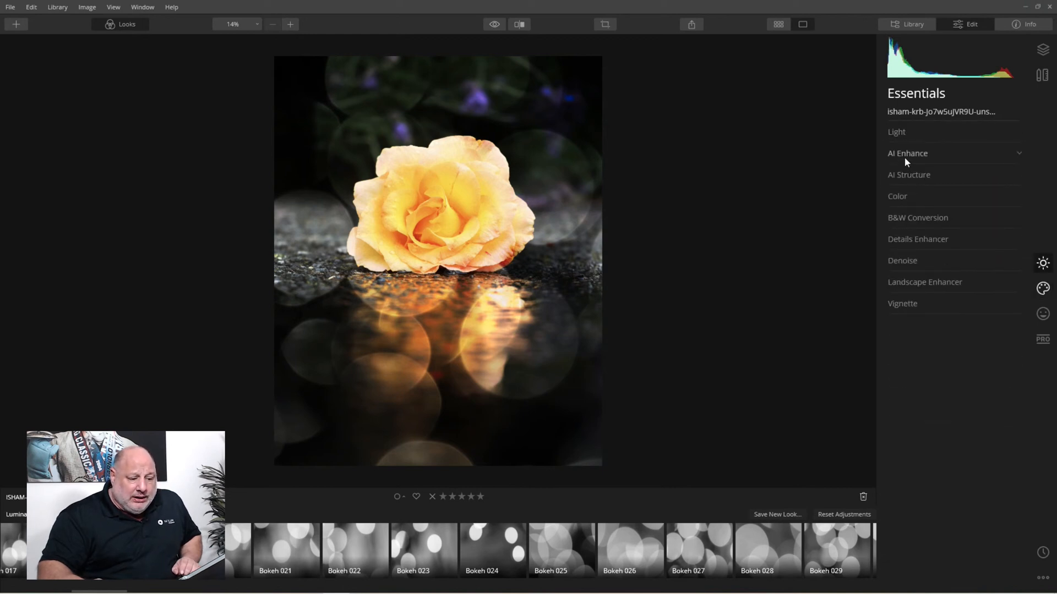
pyautogui.click(905, 156)
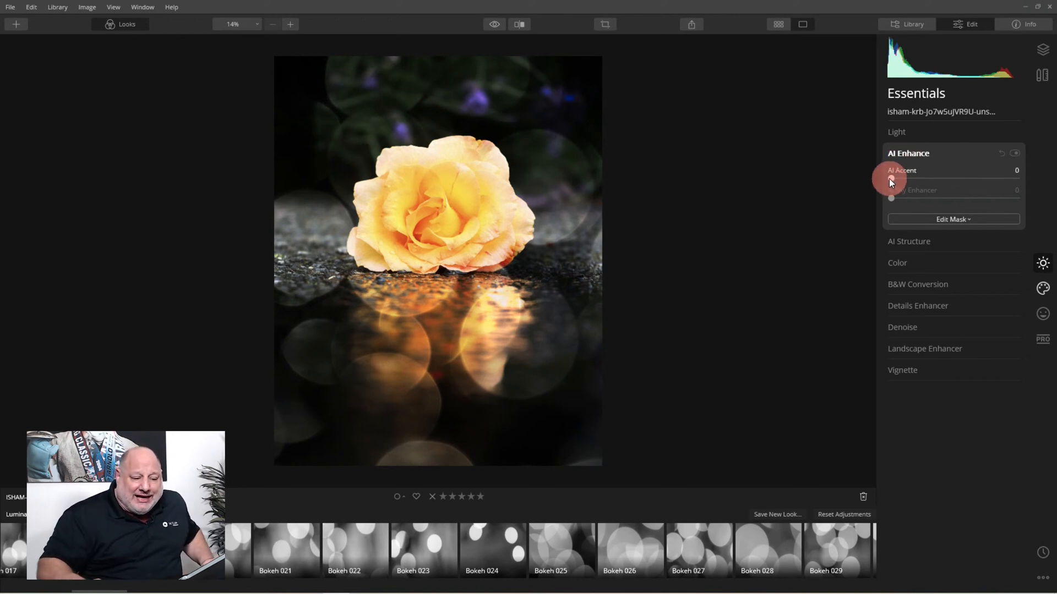
pyautogui.moveTo(891, 178); pyautogui.dragTo(939, 185)
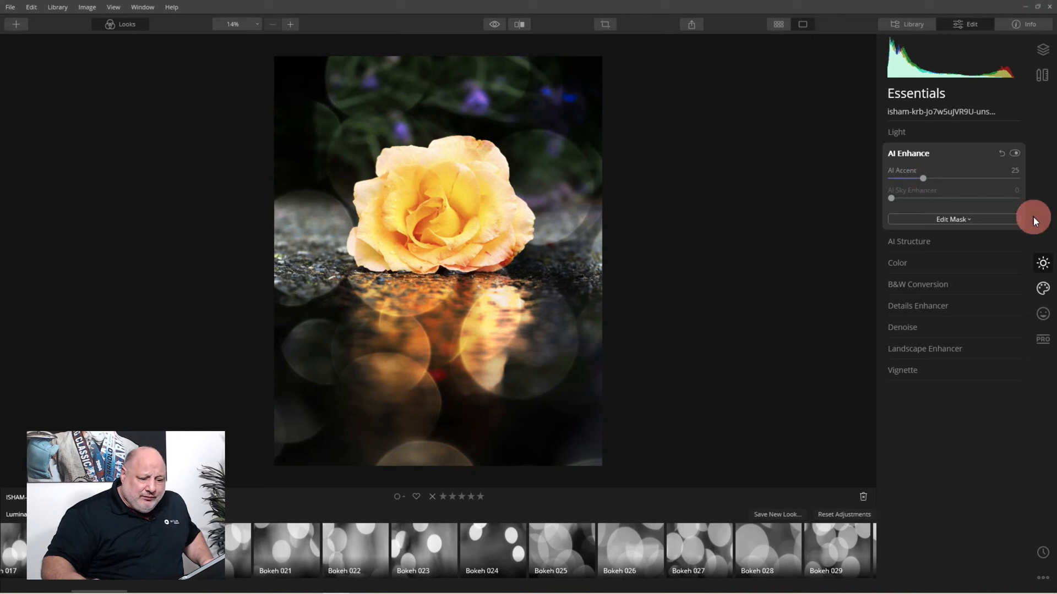
pyautogui.click(912, 244)
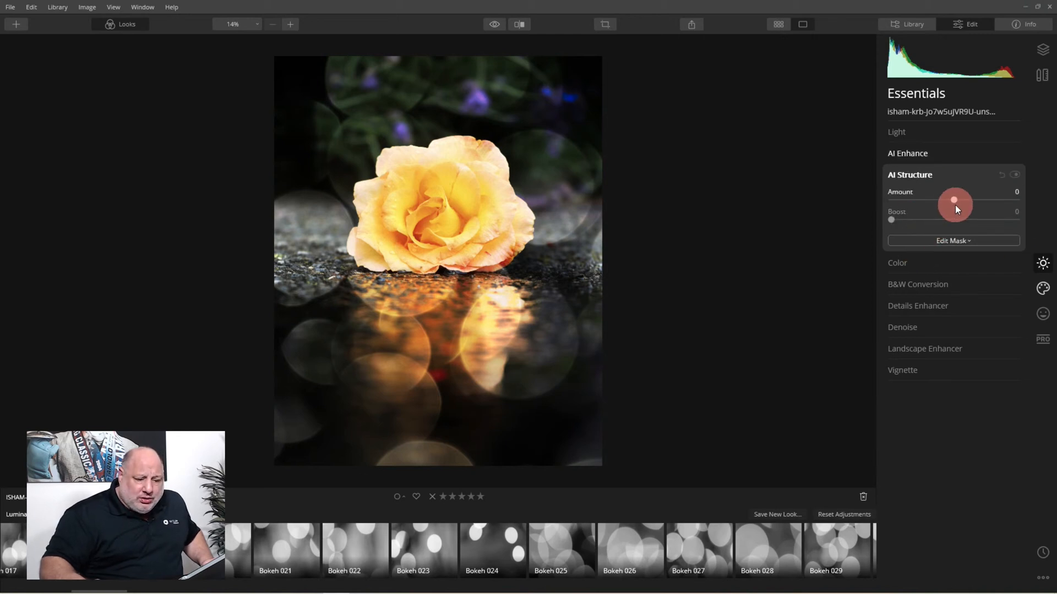
pyautogui.moveTo(963, 199); pyautogui.dragTo(978, 201)
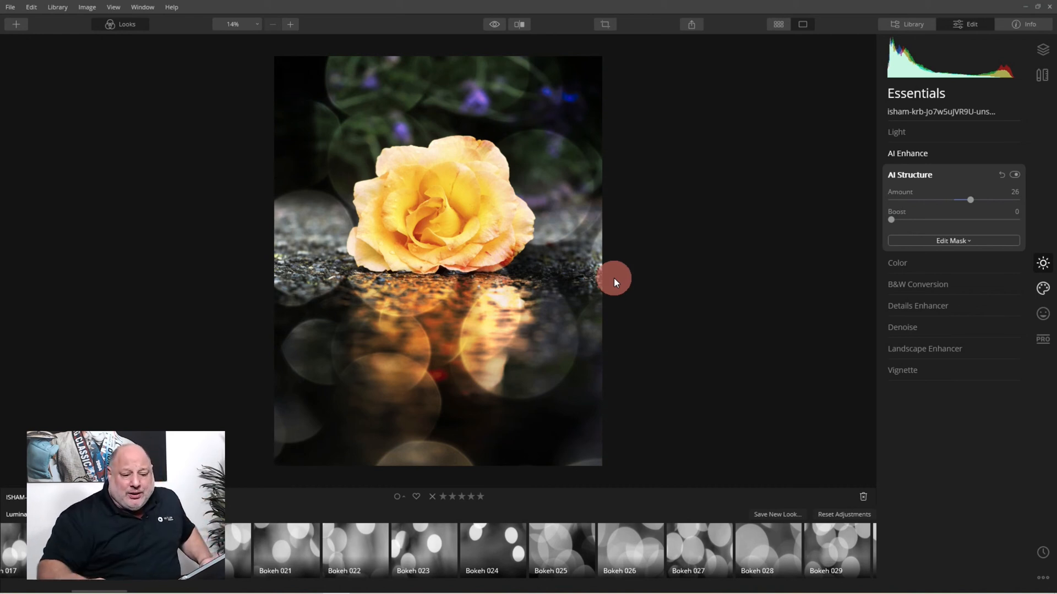
# Reduce the texture overlay's opacity to 68 and collapse its settings.
pyautogui.click(1042, 289)
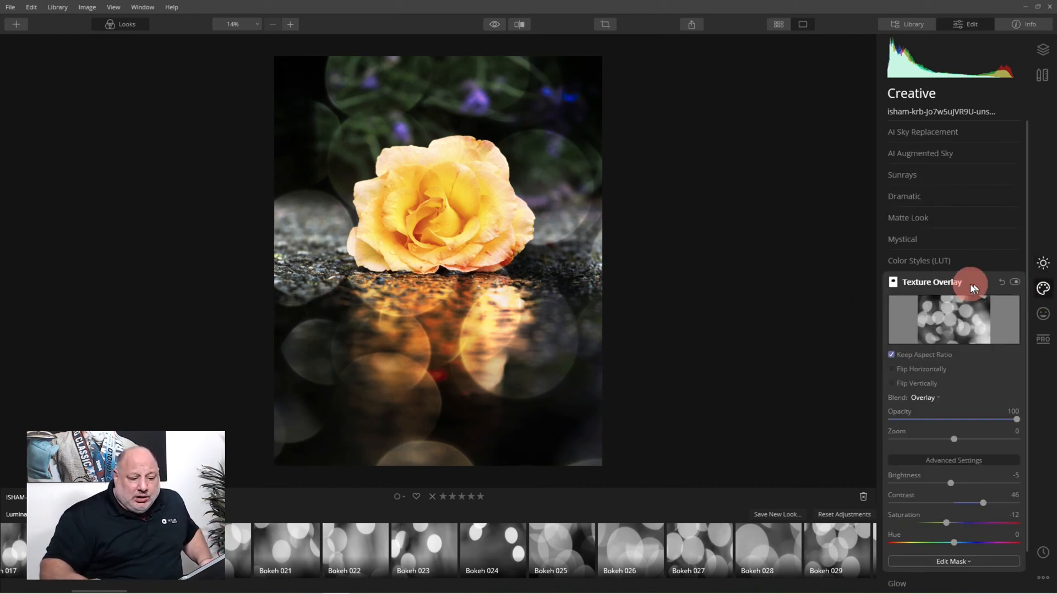
pyautogui.moveTo(1015, 418); pyautogui.dragTo(973, 424)
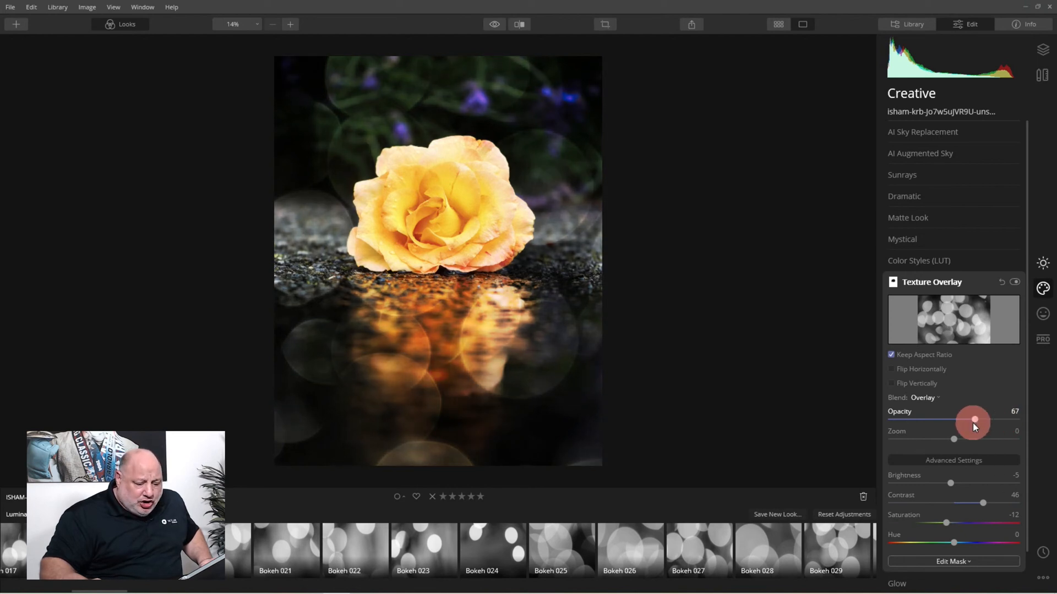
pyautogui.moveTo(963, 421); pyautogui.dragTo(968, 421)
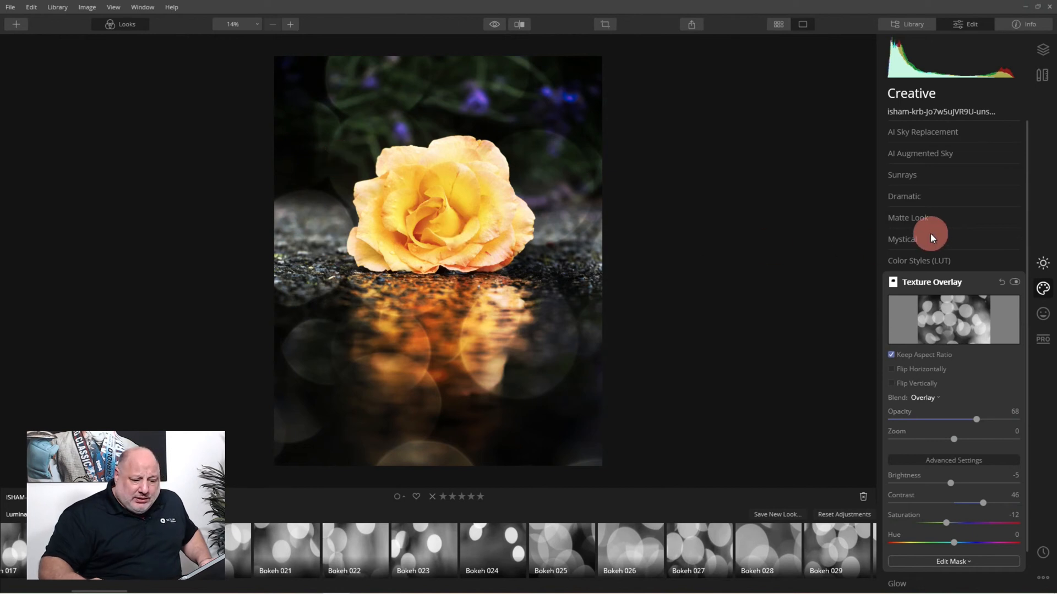
pyautogui.click(937, 282)
# Raise the photo's Medium Details to 48 in Details Enhancer and lower its Highlights to -100 in Light.
pyautogui.click(1049, 268)
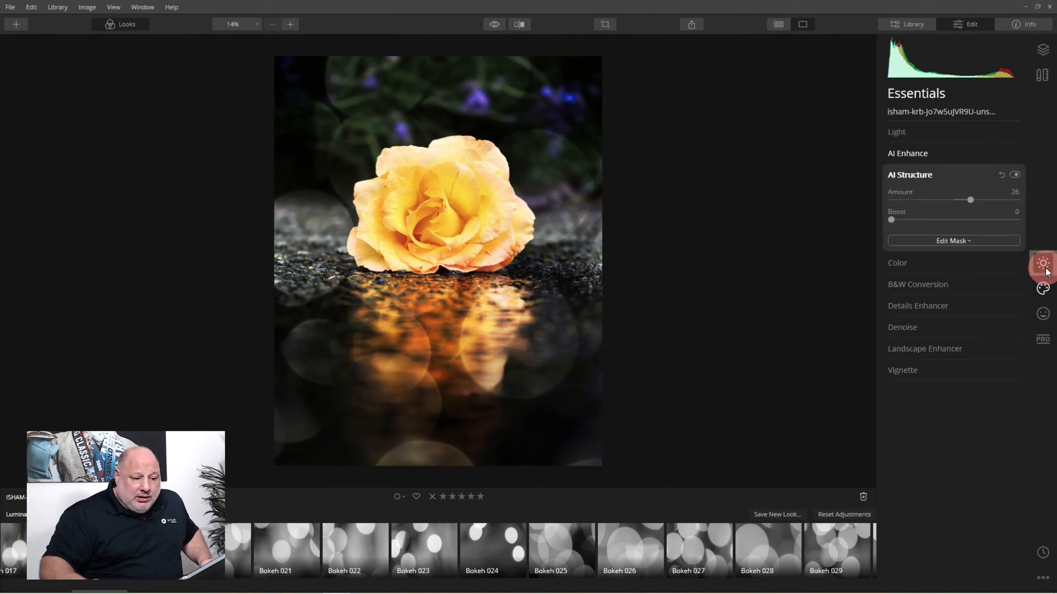
pyautogui.click(943, 305)
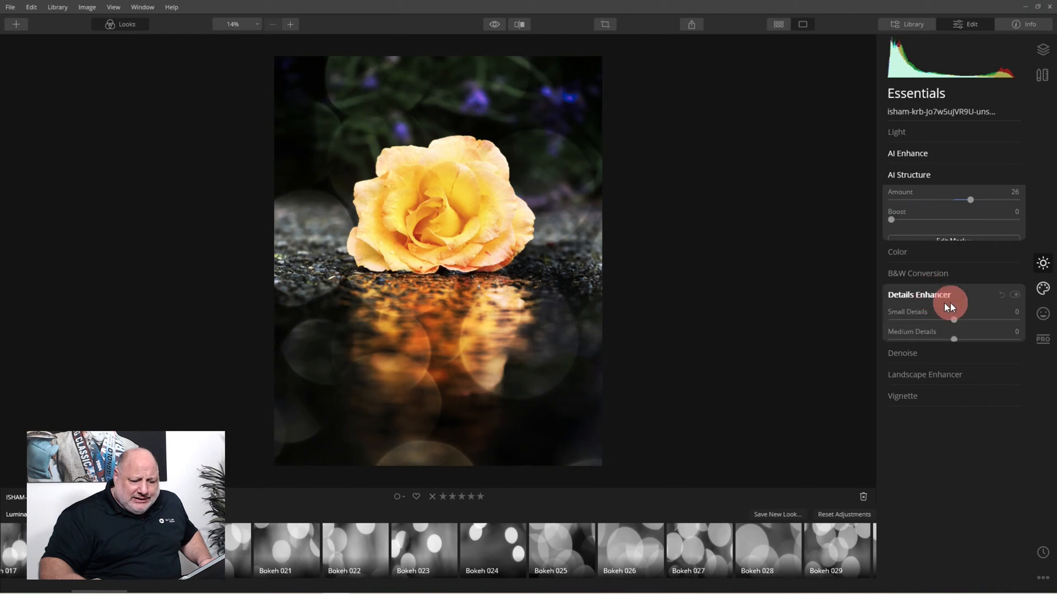
pyautogui.moveTo(954, 283); pyautogui.dragTo(979, 283)
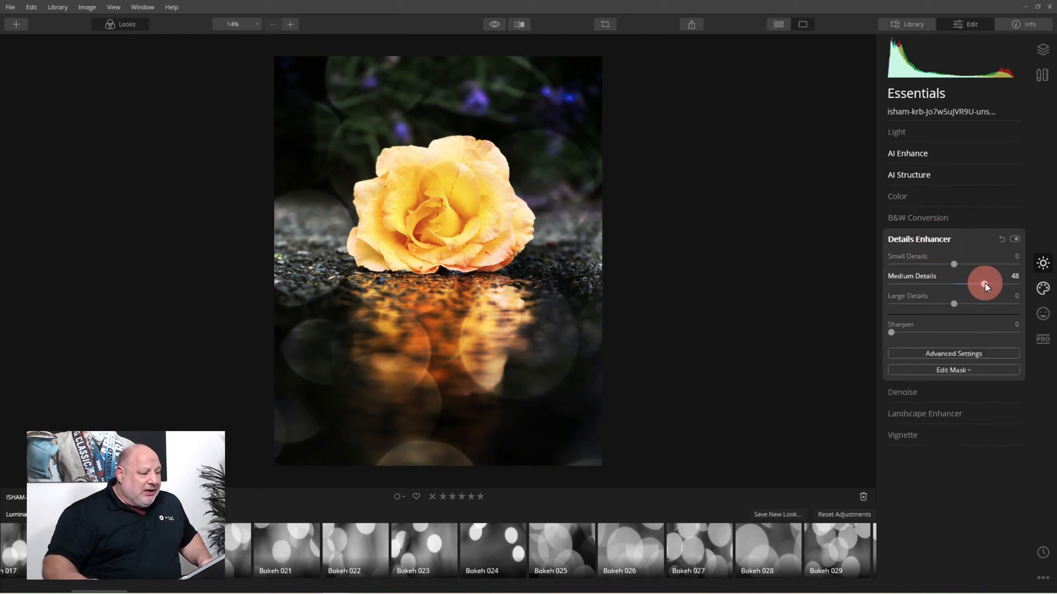
pyautogui.click(913, 130)
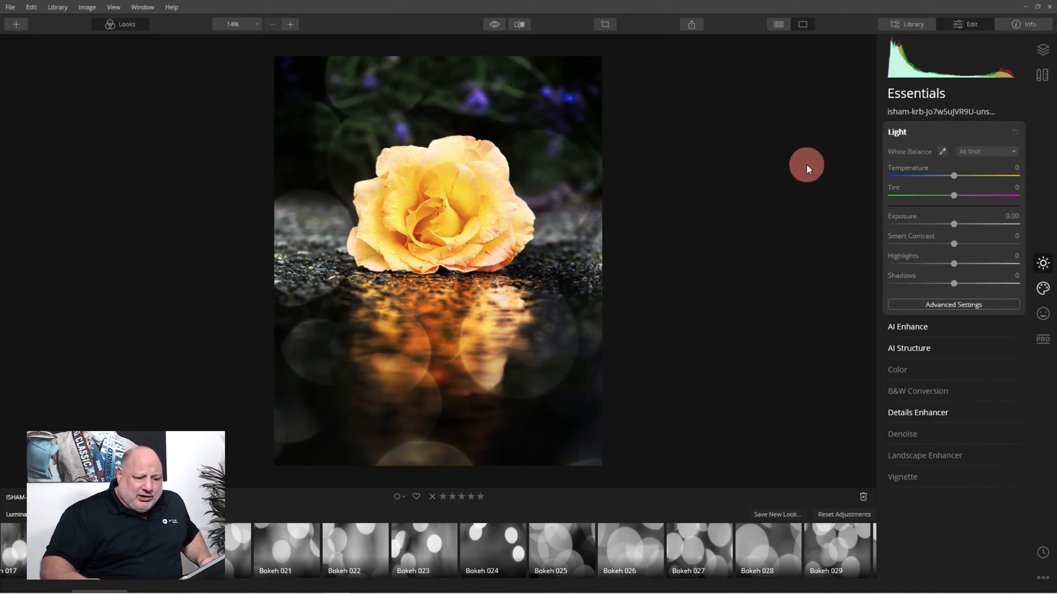
pyautogui.moveTo(955, 263); pyautogui.dragTo(892, 267)
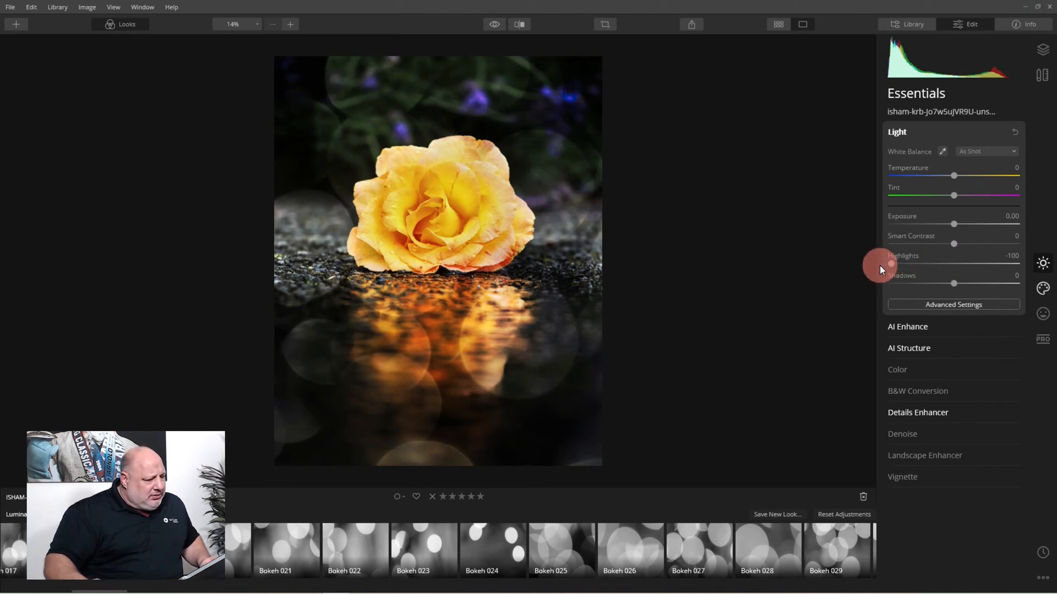
# Add a dark vignette with Amount -61, Size 23 and Feather 51.
pyautogui.click(916, 477)
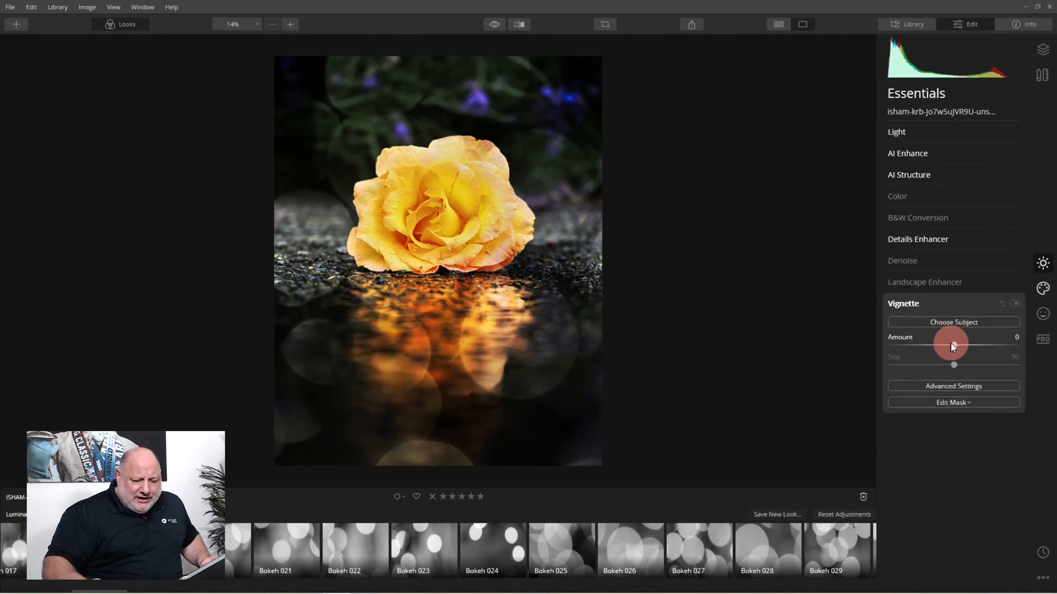
pyautogui.moveTo(953, 346); pyautogui.dragTo(919, 372)
pyautogui.click(961, 368)
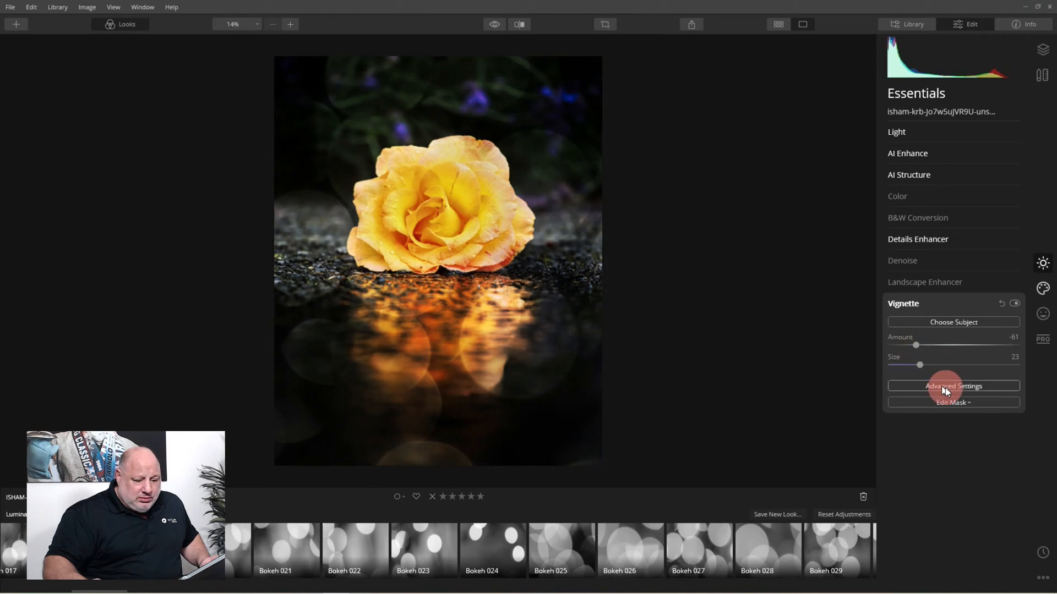
pyautogui.click(960, 389)
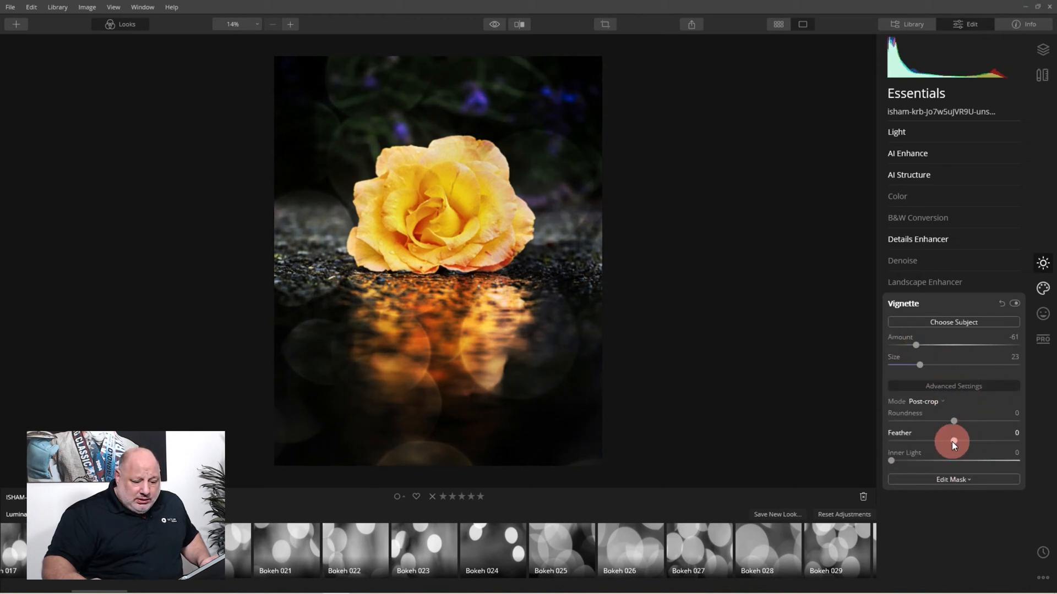
pyautogui.moveTo(953, 442); pyautogui.dragTo(971, 441)
# Center the vignette on the middle of the rose and strengthen its Amount to -77.
pyautogui.click(948, 322)
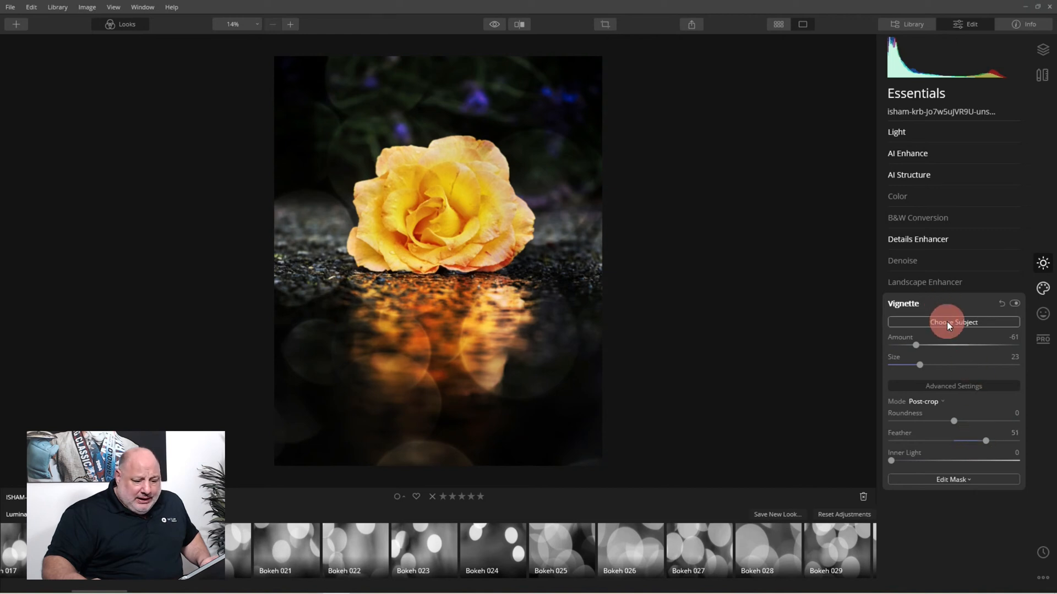
pyautogui.click(443, 227)
pyautogui.moveTo(434, 228); pyautogui.dragTo(438, 229)
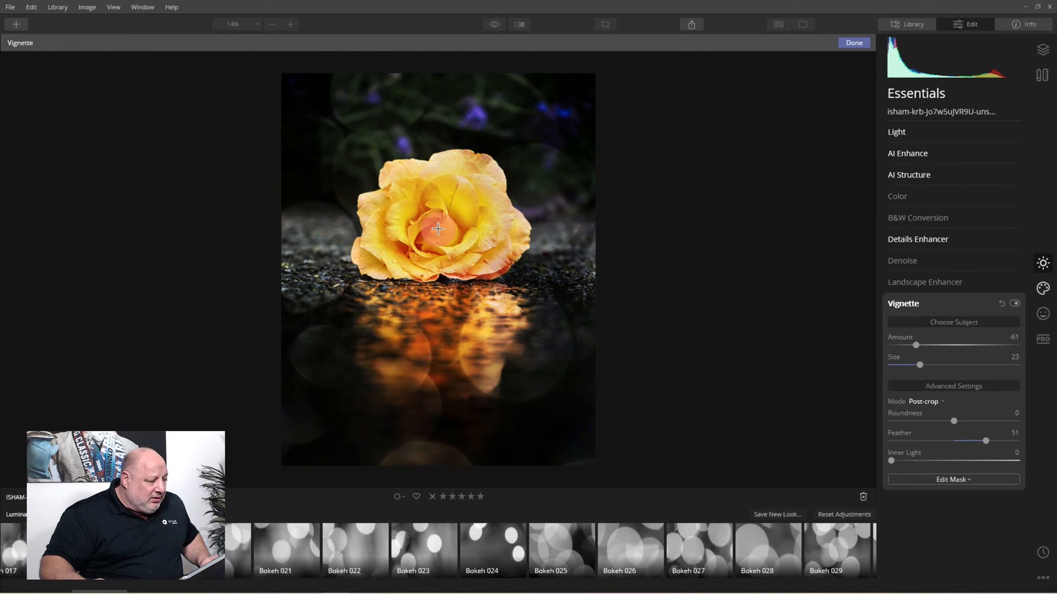
pyautogui.moveTo(916, 345); pyautogui.dragTo(904, 347)
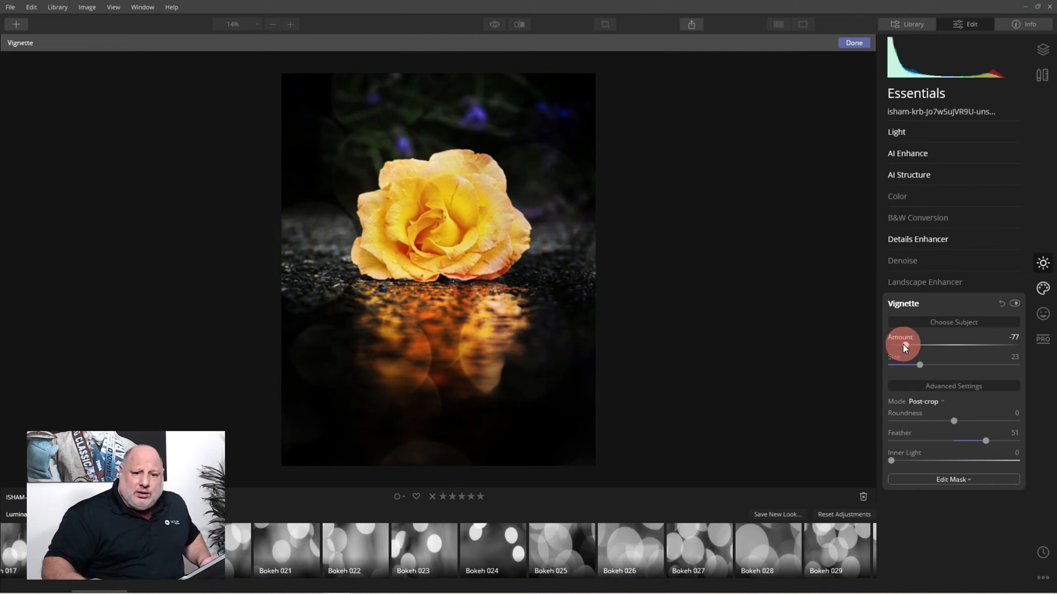
# Reduce AI Accent to 21 and darken the upper part of the photo with an Adjustable Gradient top Exposure of -54.
pyautogui.click(906, 151)
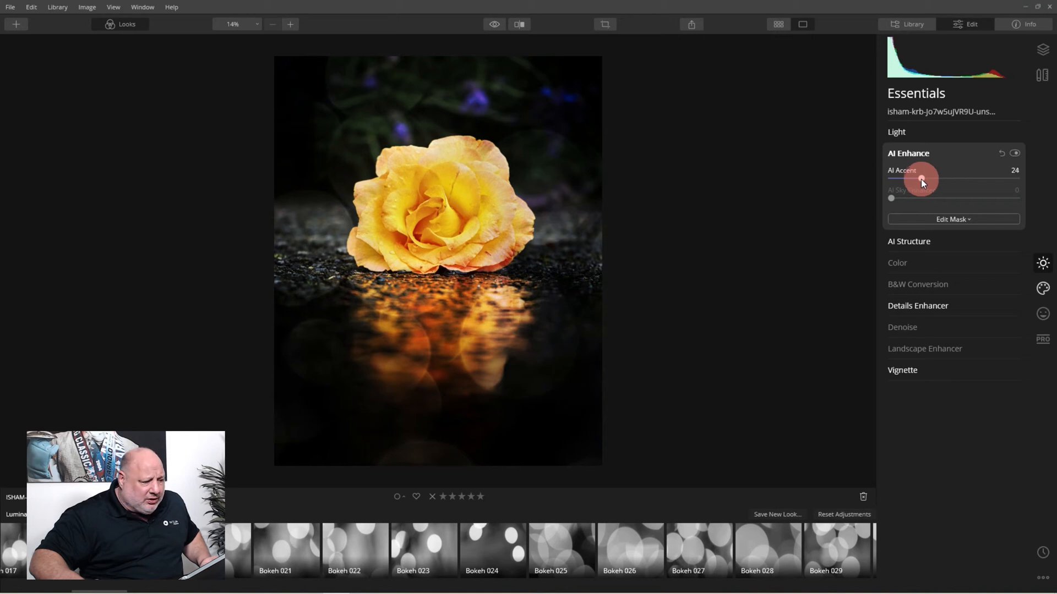
pyautogui.moveTo(920, 179); pyautogui.dragTo(916, 180)
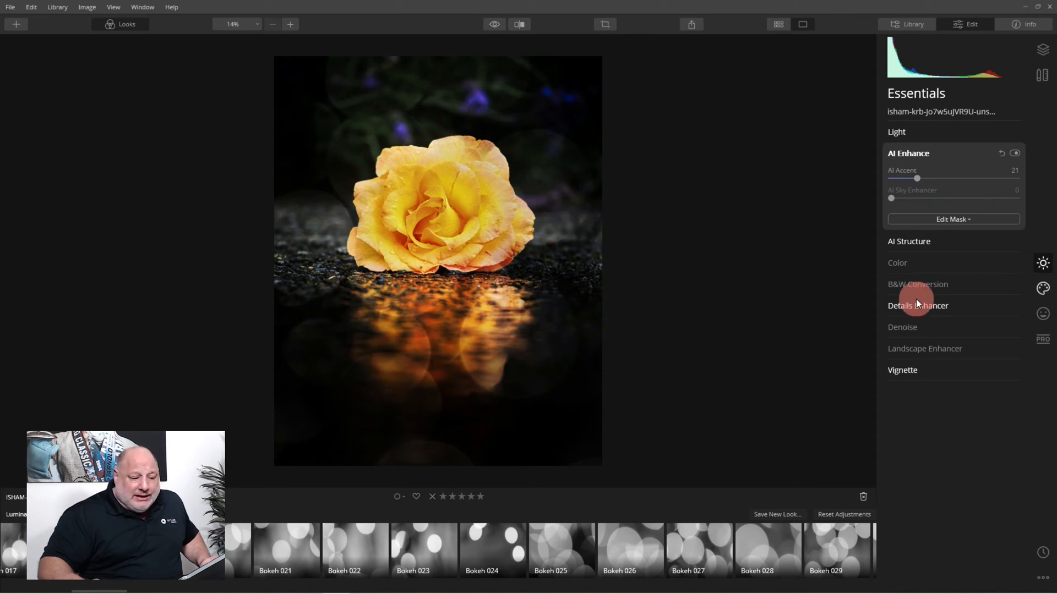
pyautogui.click(1044, 338)
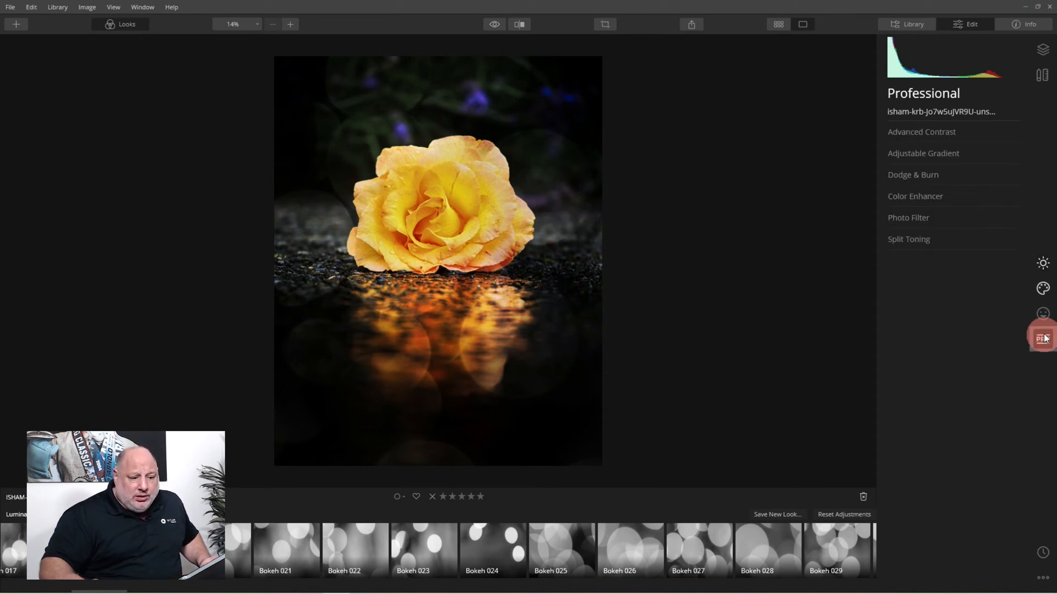
pyautogui.click(941, 132)
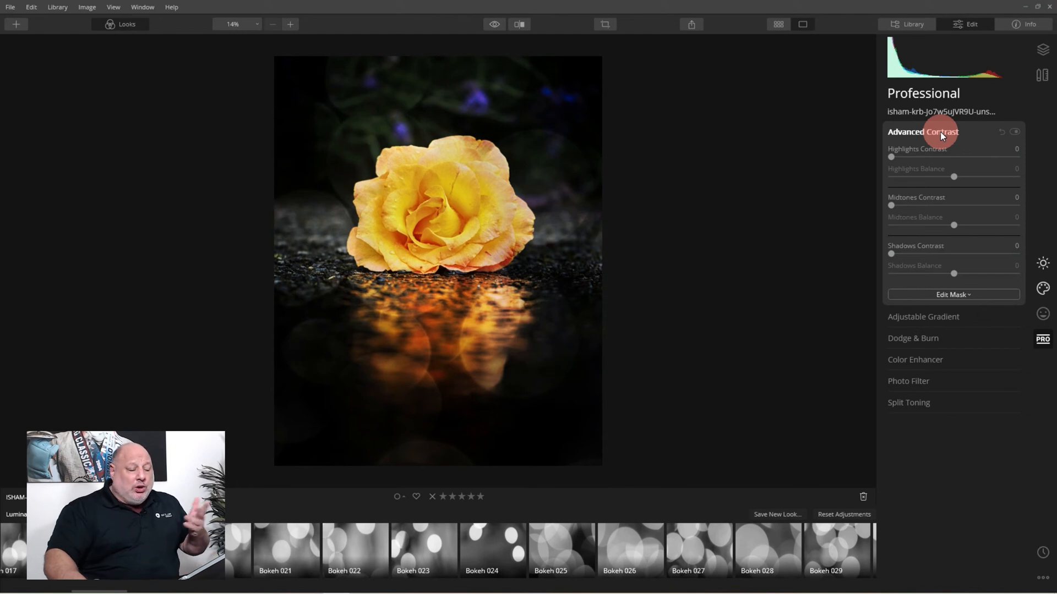
pyautogui.click(943, 316)
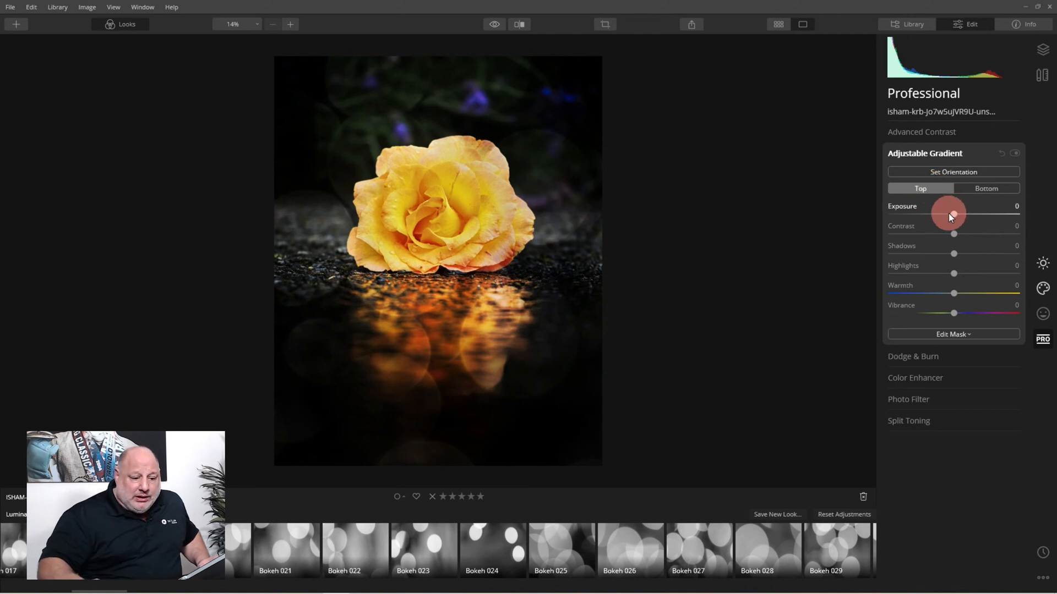
pyautogui.moveTo(951, 213); pyautogui.dragTo(919, 222)
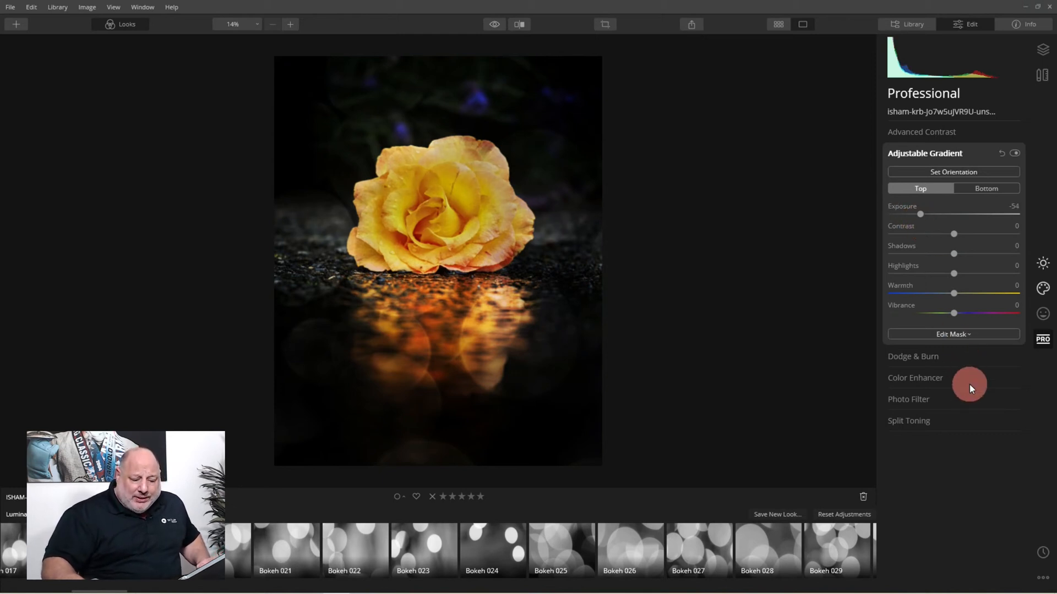
# Darken the background around the rose using Dodge & Burn with a size 148 brush at 13% strength.
pyautogui.click(934, 357)
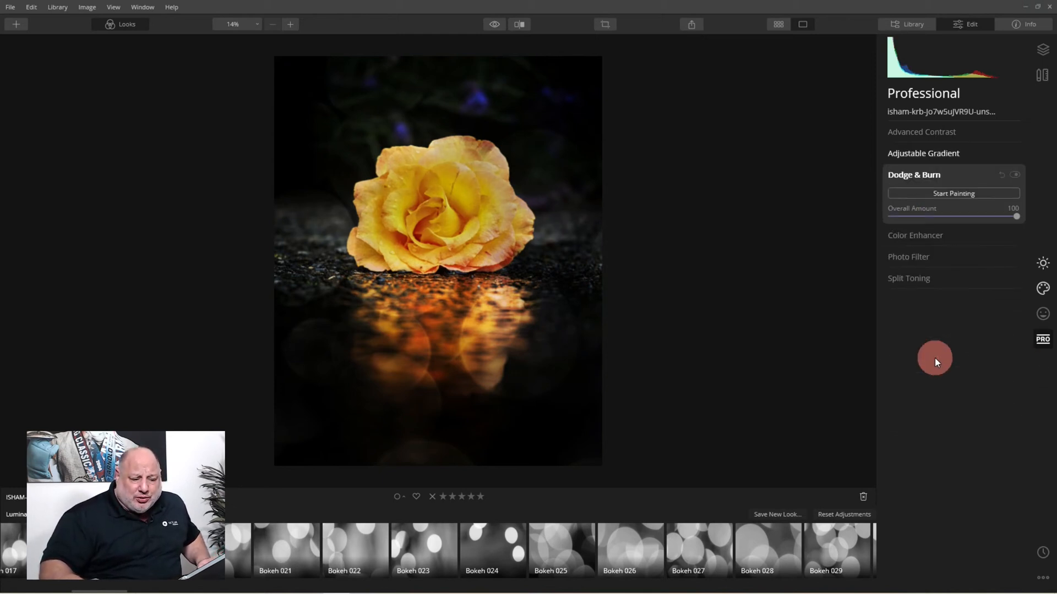
pyautogui.click(961, 193)
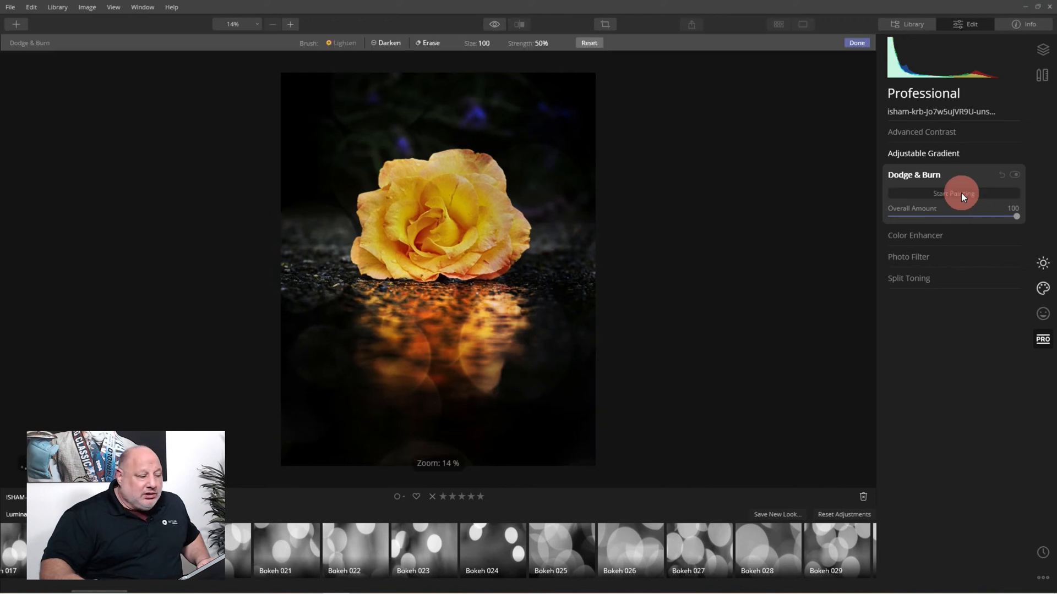
pyautogui.click(388, 41)
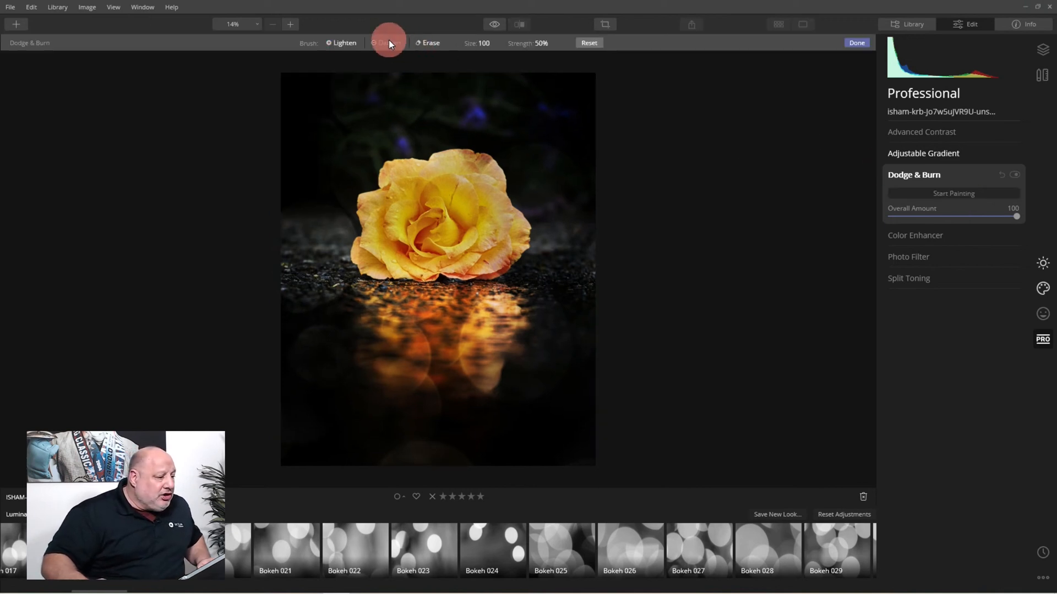
pyautogui.click(540, 44)
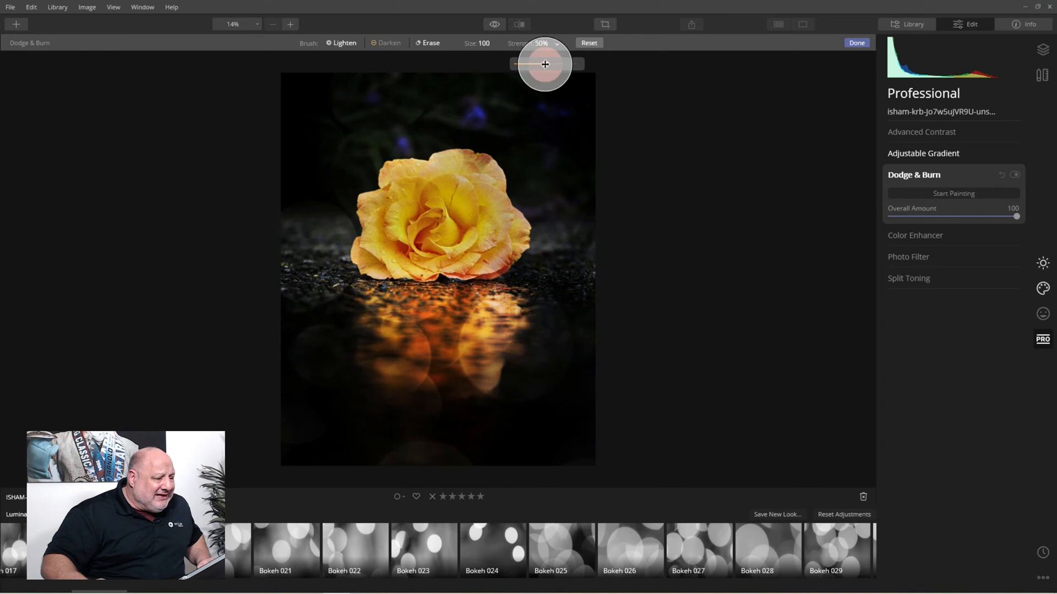
pyautogui.moveTo(544, 61); pyautogui.dragTo(521, 67)
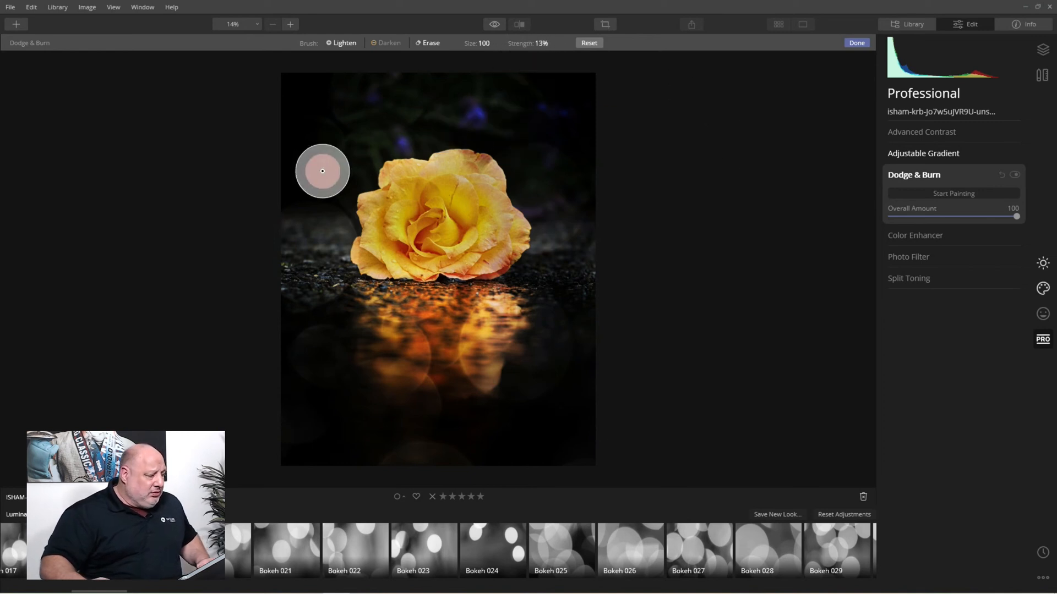
pyautogui.press(']')
pyautogui.press(']')
pyautogui.press(']')
pyautogui.press(']')
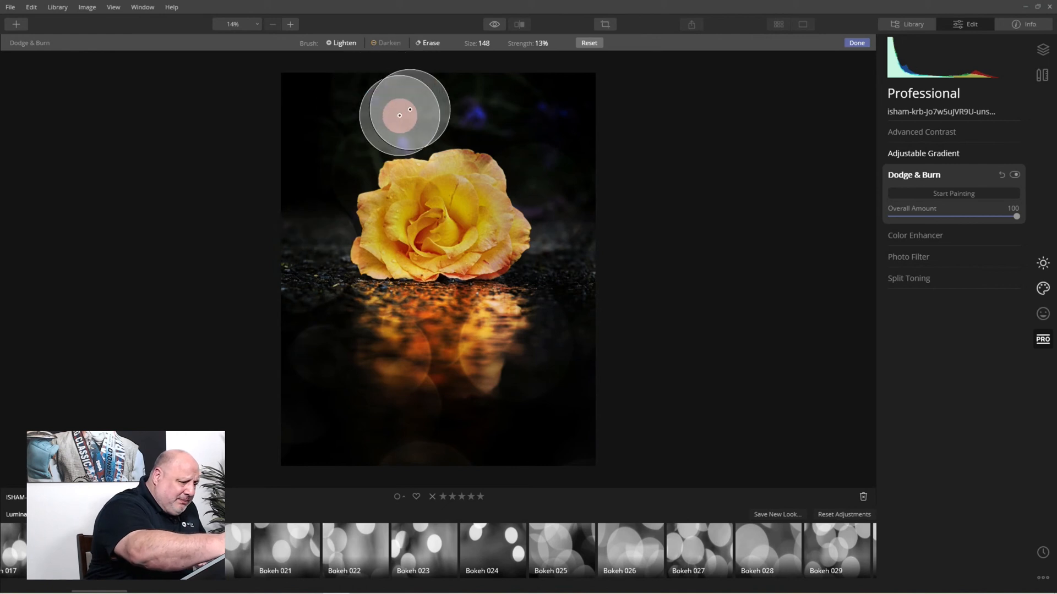
pyautogui.moveTo(580, 189)
pyautogui.mouseDown()
pyautogui.moveTo(585, 174)
pyautogui.moveTo(575, 248)
pyautogui.mouseUp()
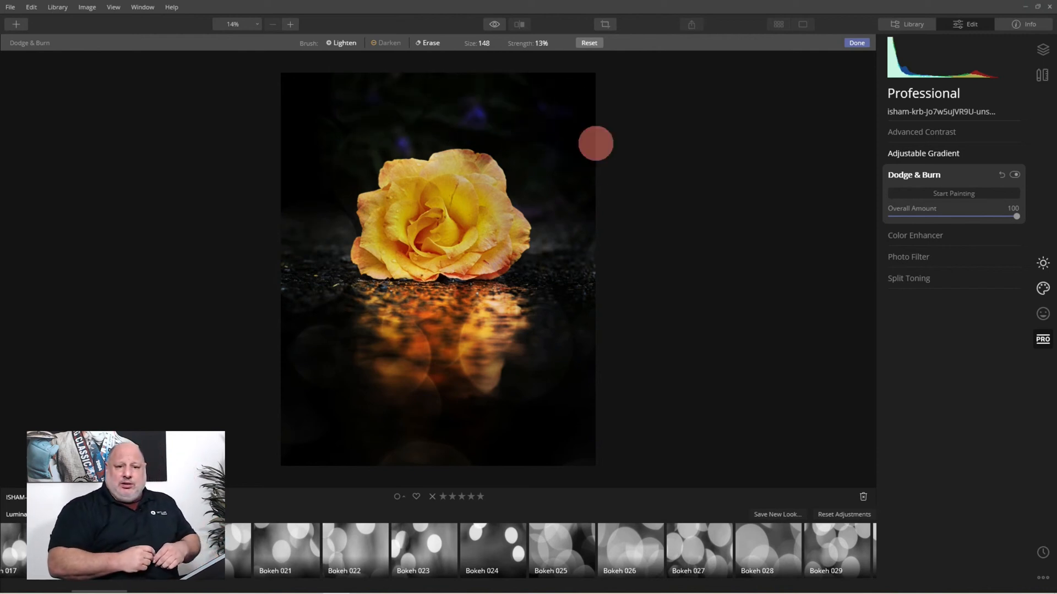
# Compare the photo with Dodge & Burn switched off and on again, and finish the painting.
pyautogui.click(1015, 174)
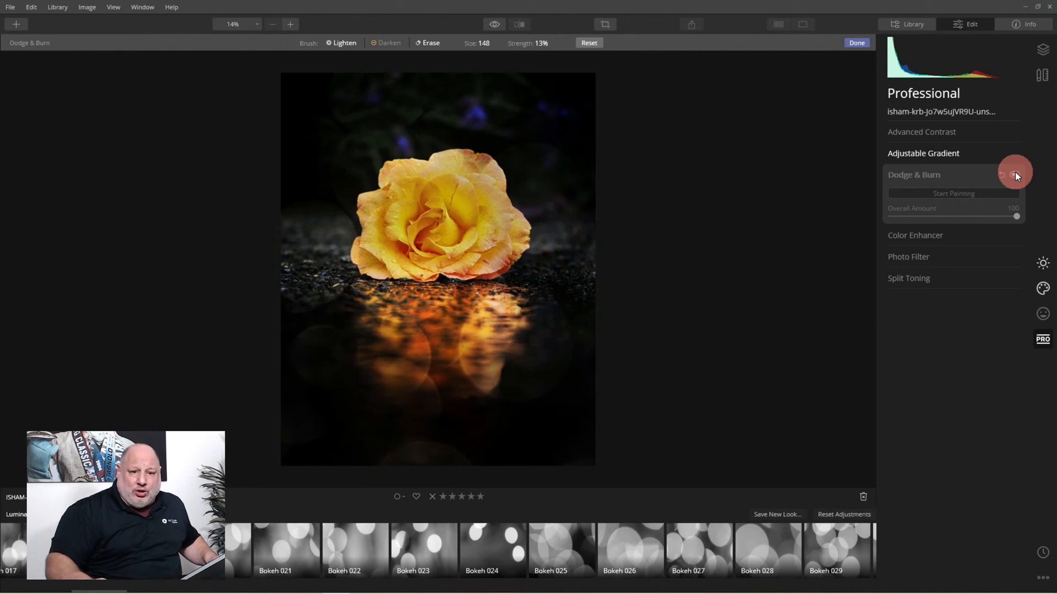
pyautogui.click(1015, 174)
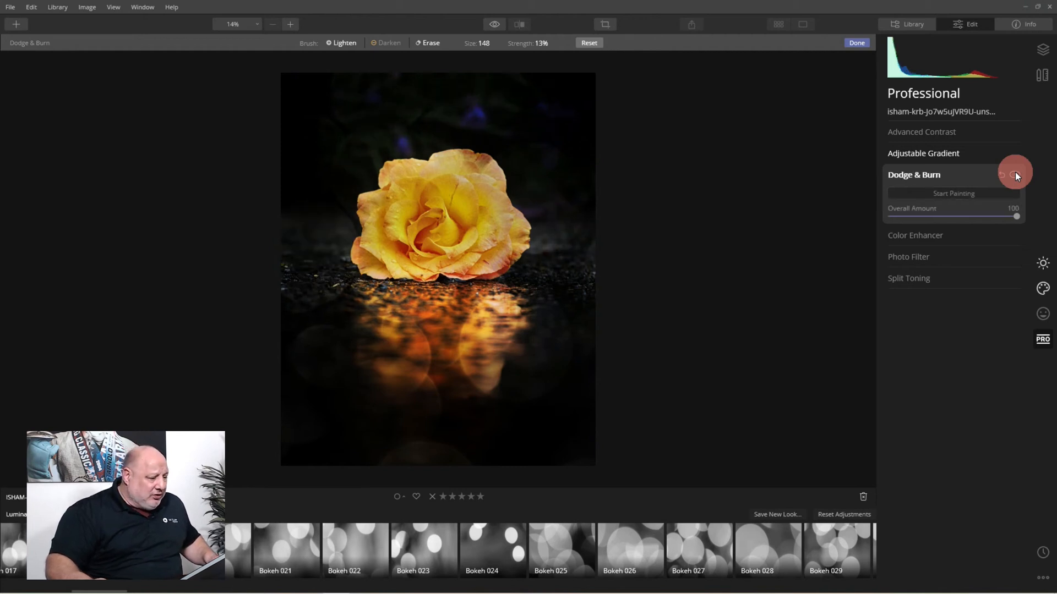
pyautogui.click(857, 44)
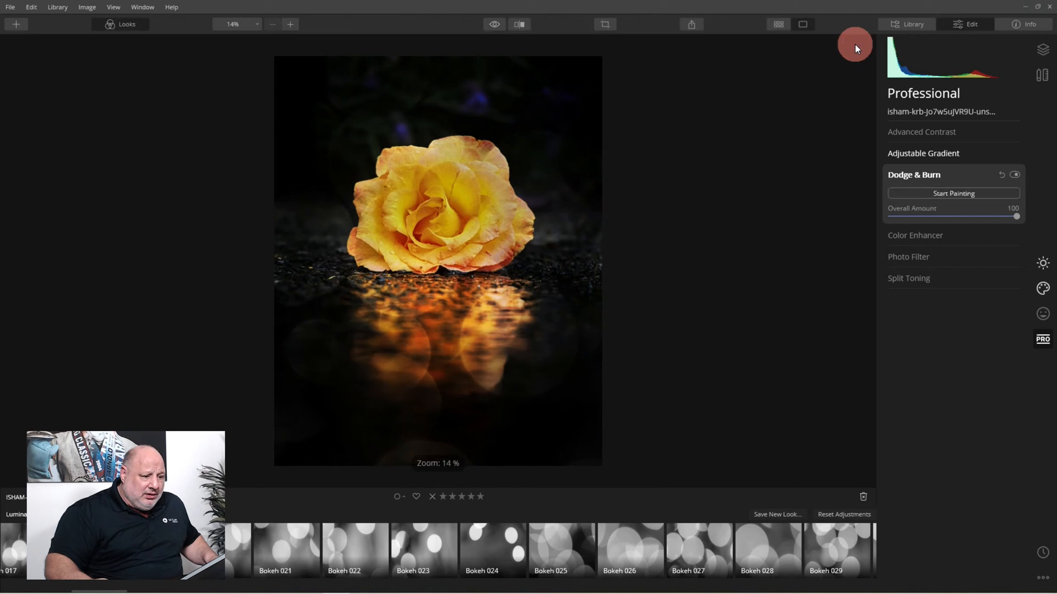
# Hide the Looks strip and crop the photo with a Free aspect ratio, trimming all four sides and placing the rose higher in the frame.
pyautogui.click(116, 22)
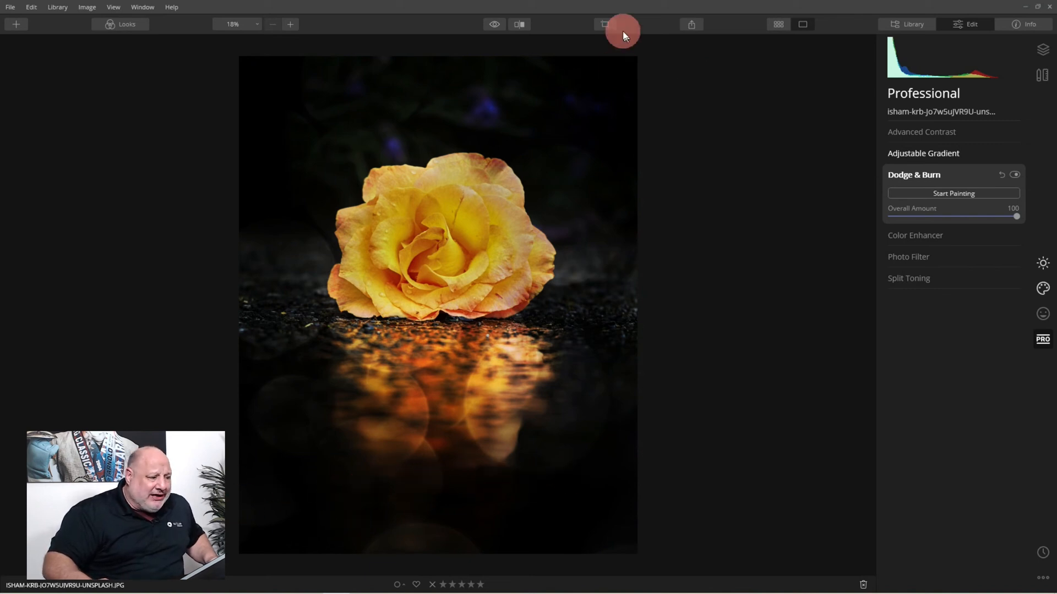
pyautogui.click(608, 25)
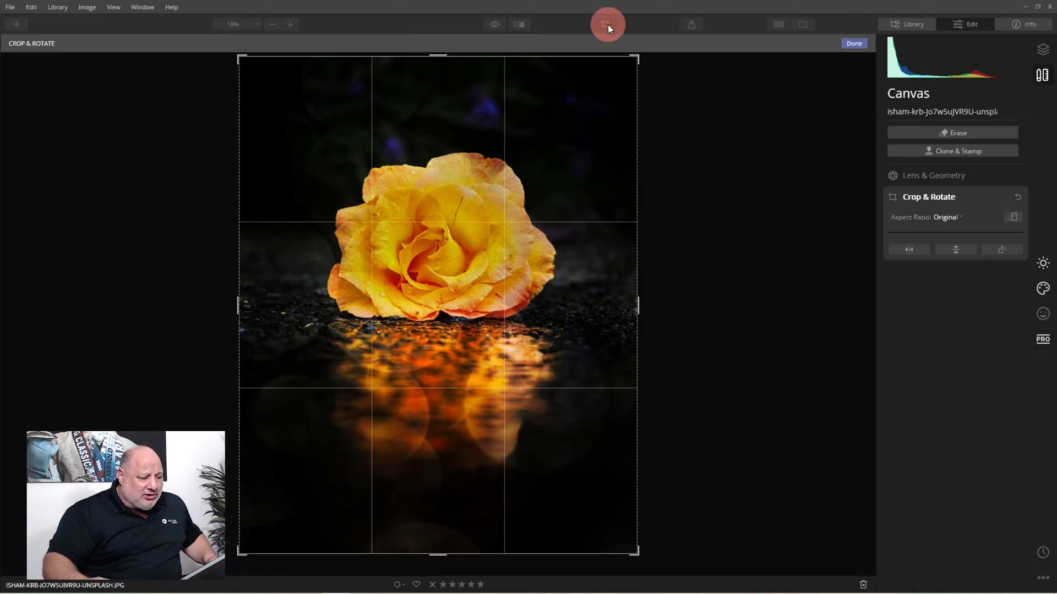
pyautogui.click(948, 218)
pyautogui.click(963, 232)
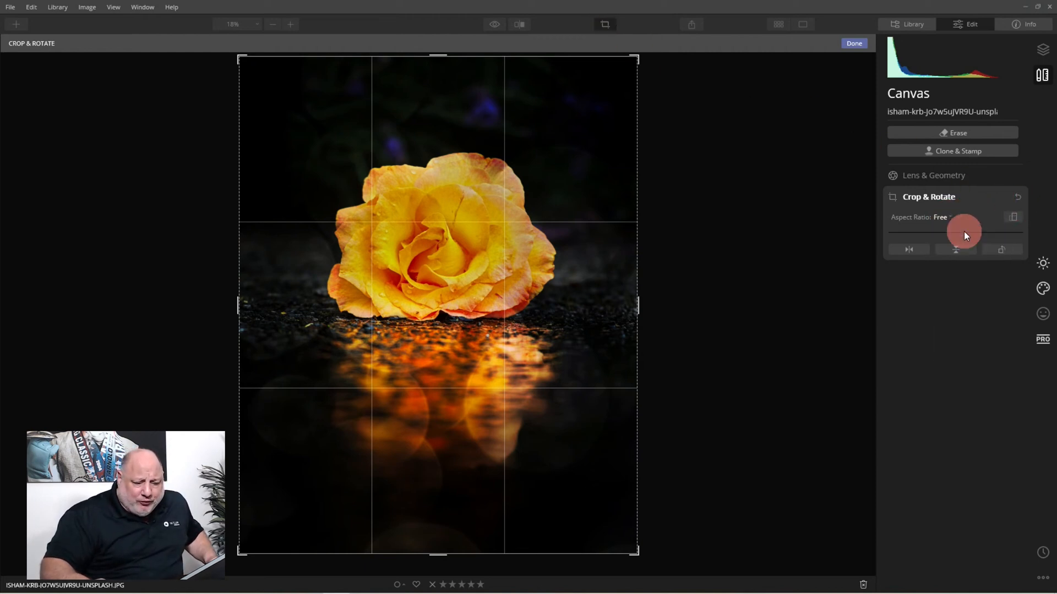
pyautogui.moveTo(420, 548); pyautogui.dragTo(443, 519)
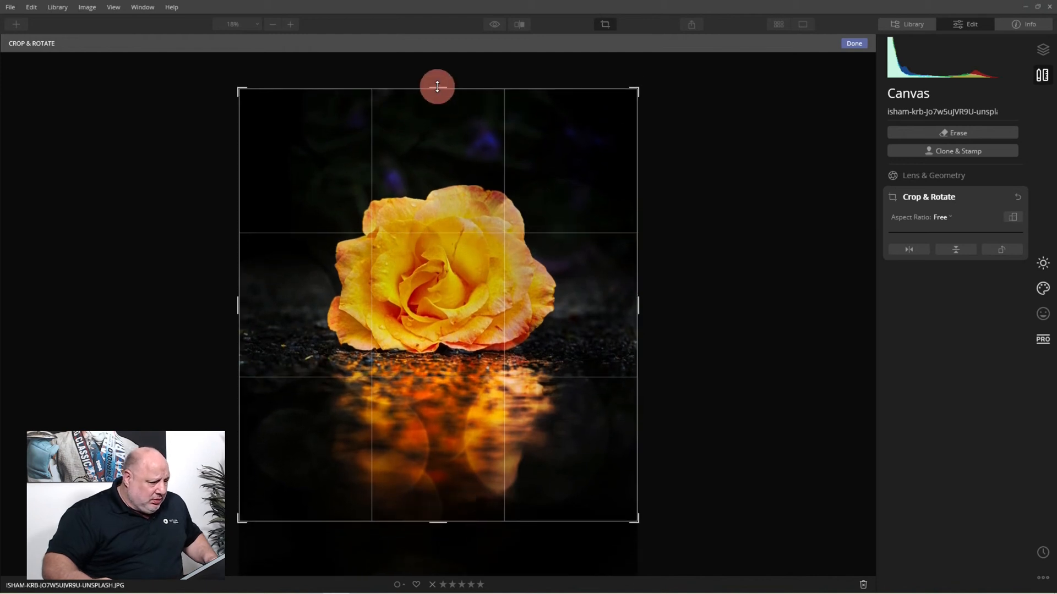
pyautogui.moveTo(438, 87); pyautogui.dragTo(437, 95)
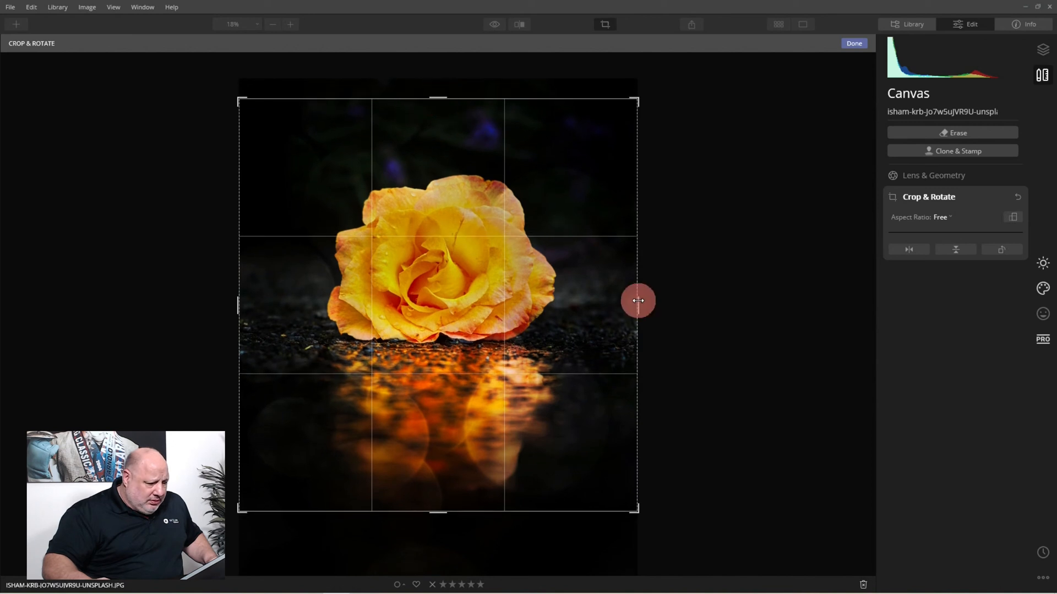
pyautogui.moveTo(636, 299); pyautogui.dragTo(626, 299)
pyautogui.moveTo(254, 307); pyautogui.dragTo(270, 310)
pyautogui.click(446, 322)
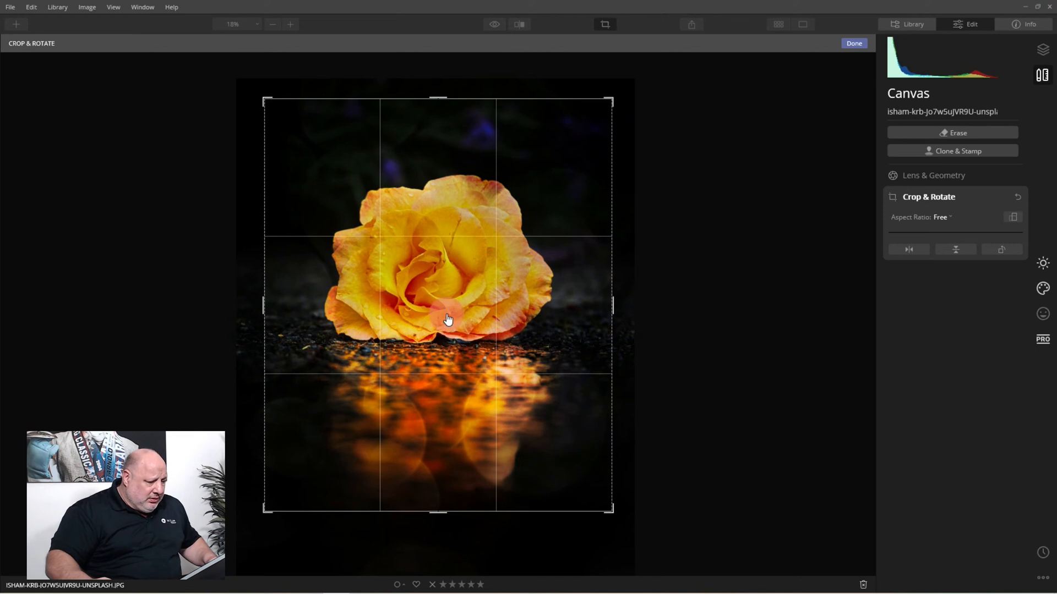
pyautogui.moveTo(448, 319); pyautogui.dragTo(449, 290)
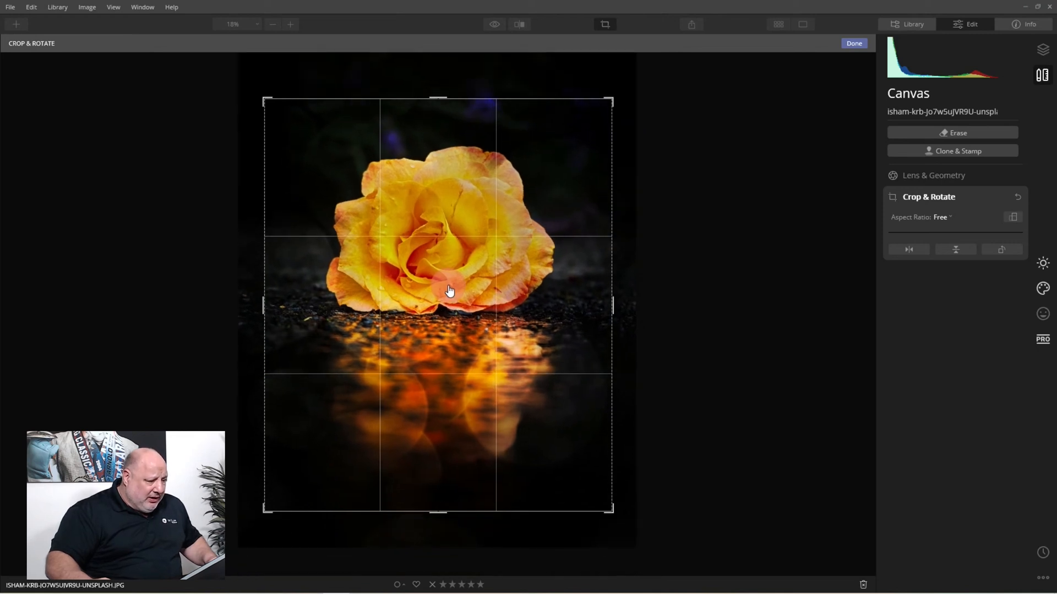
pyautogui.click(851, 44)
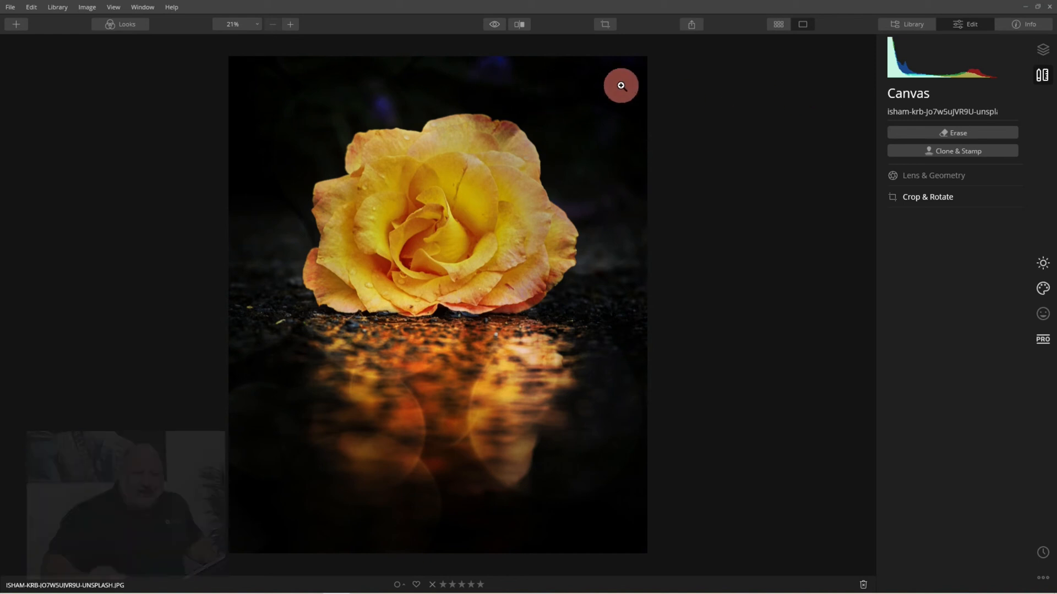
# Compare the cropped, edited rose photo with its original version and return to the edited view.
pyautogui.click(493, 23)
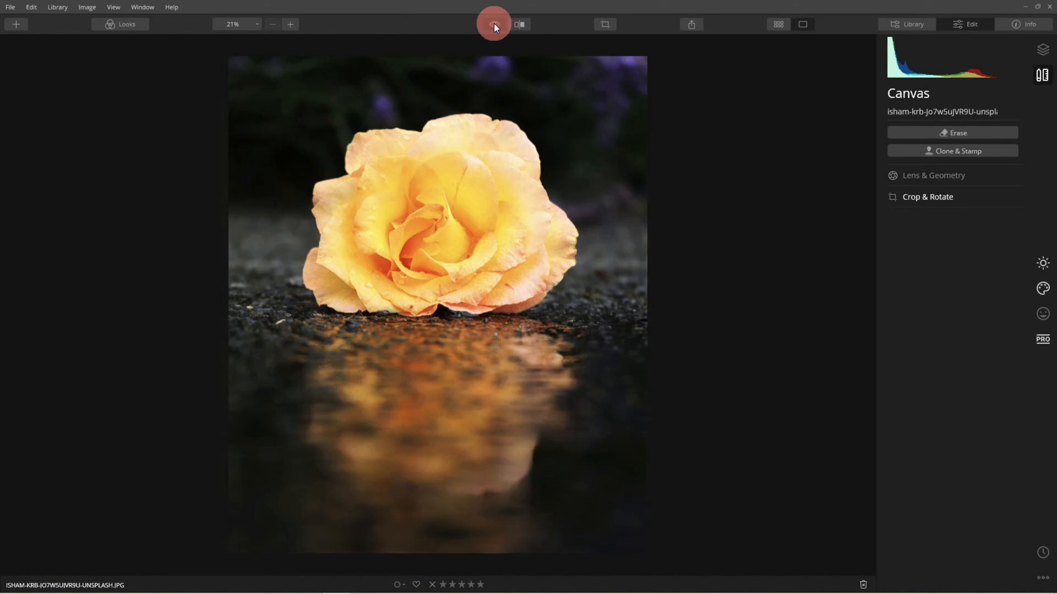
pyautogui.click(494, 24)
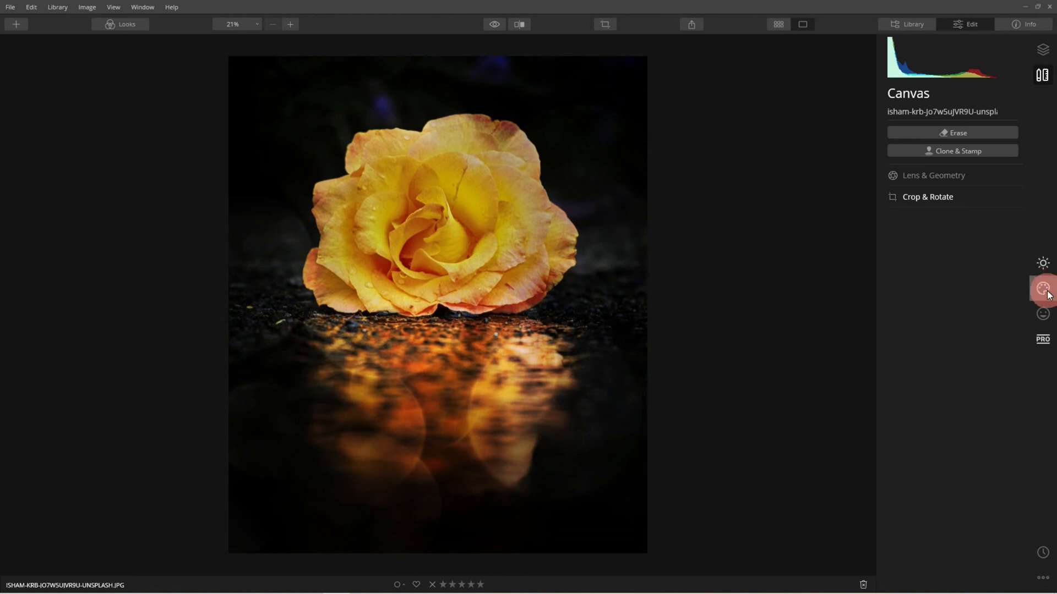
# Reopen Dodge & Burn painting with the Erase brush, compare the photo with the effect off and on, and finish painting.
pyautogui.click(1043, 339)
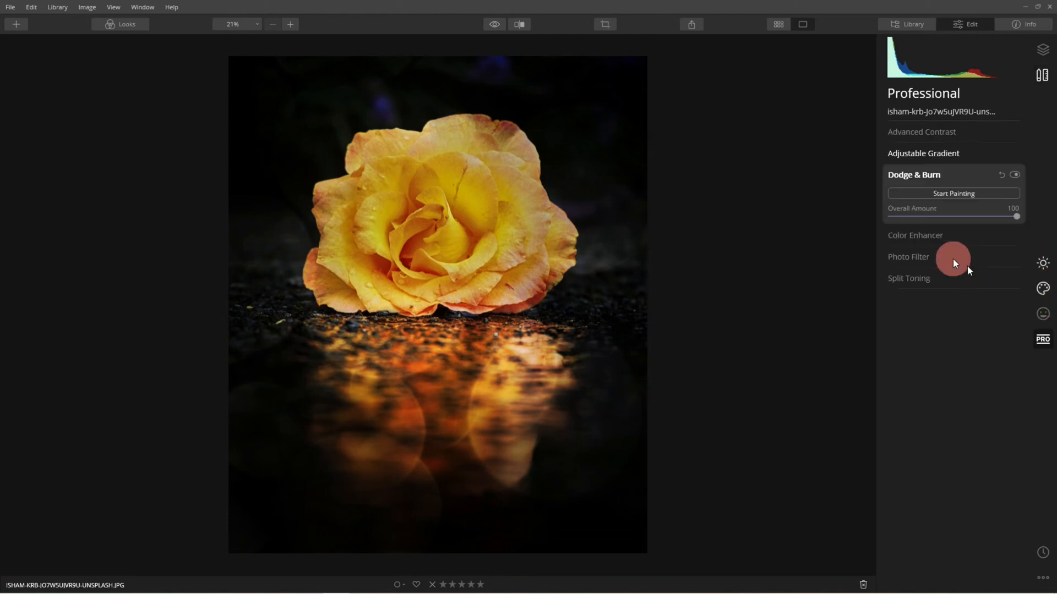
pyautogui.click(955, 194)
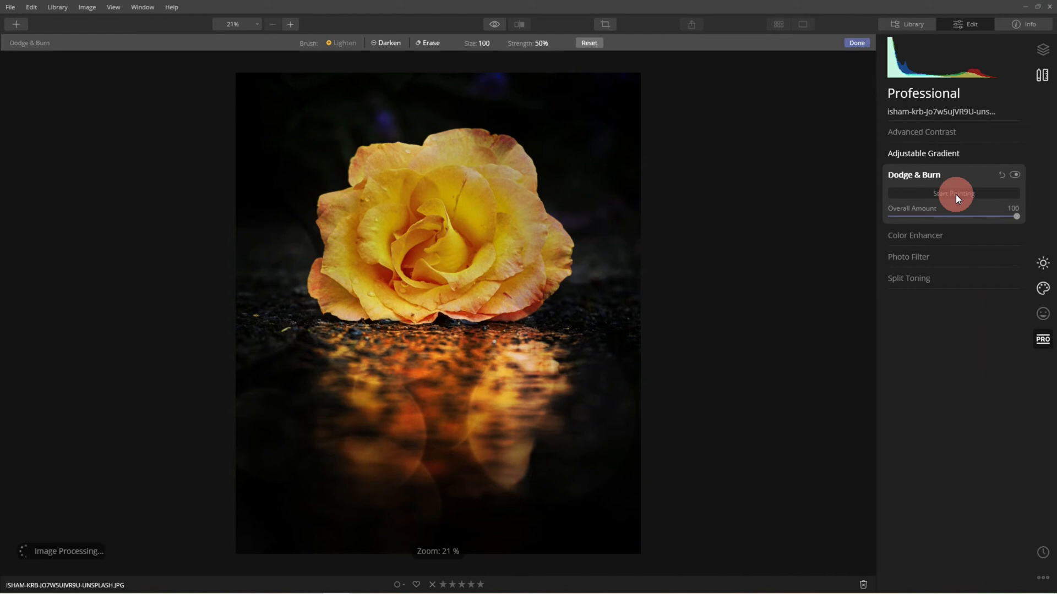
pyautogui.click(434, 43)
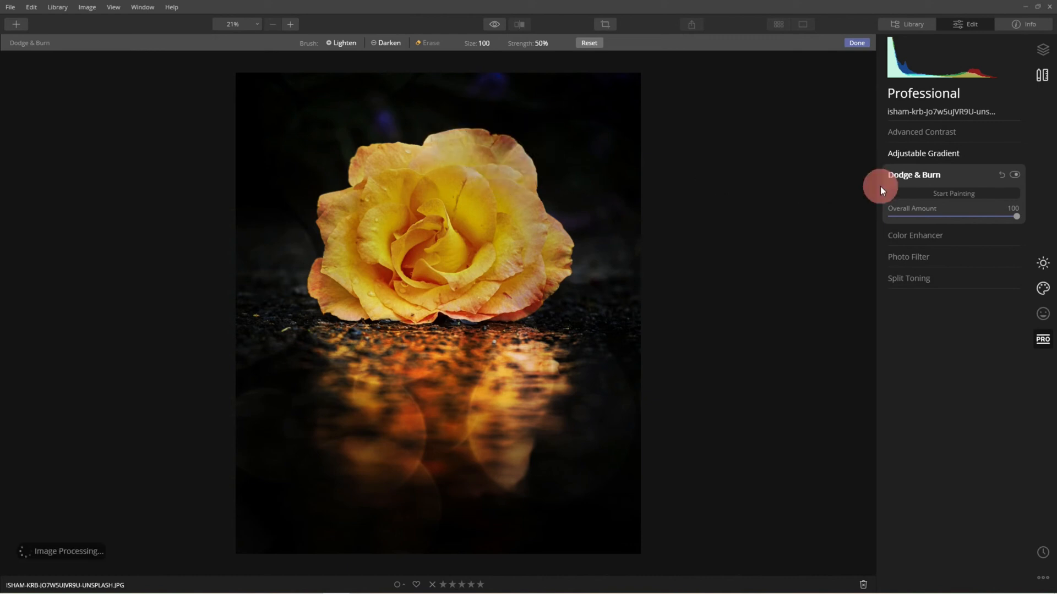
pyautogui.click(1014, 175)
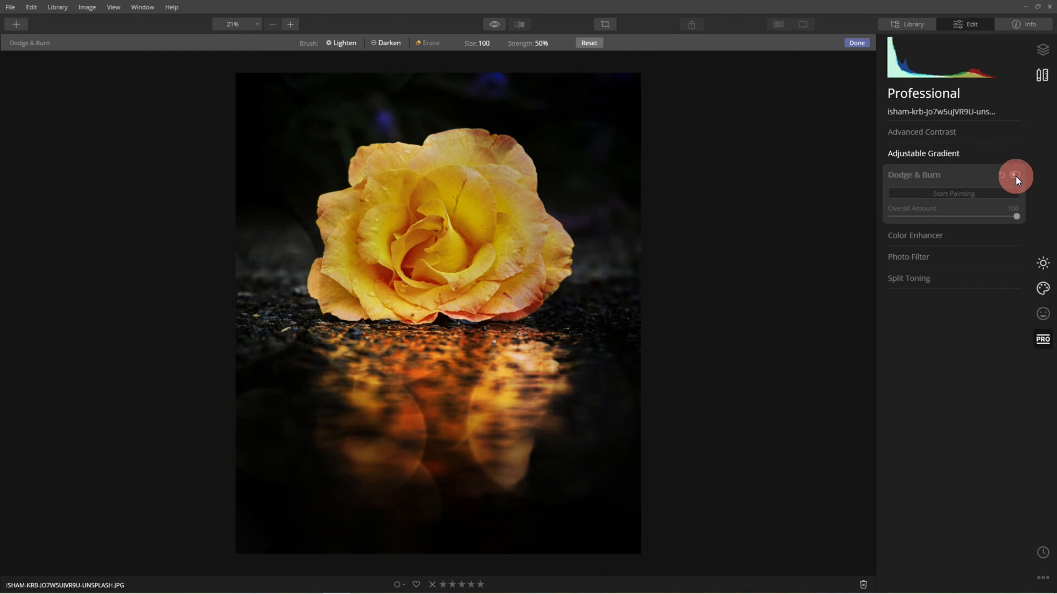
pyautogui.click(1014, 175)
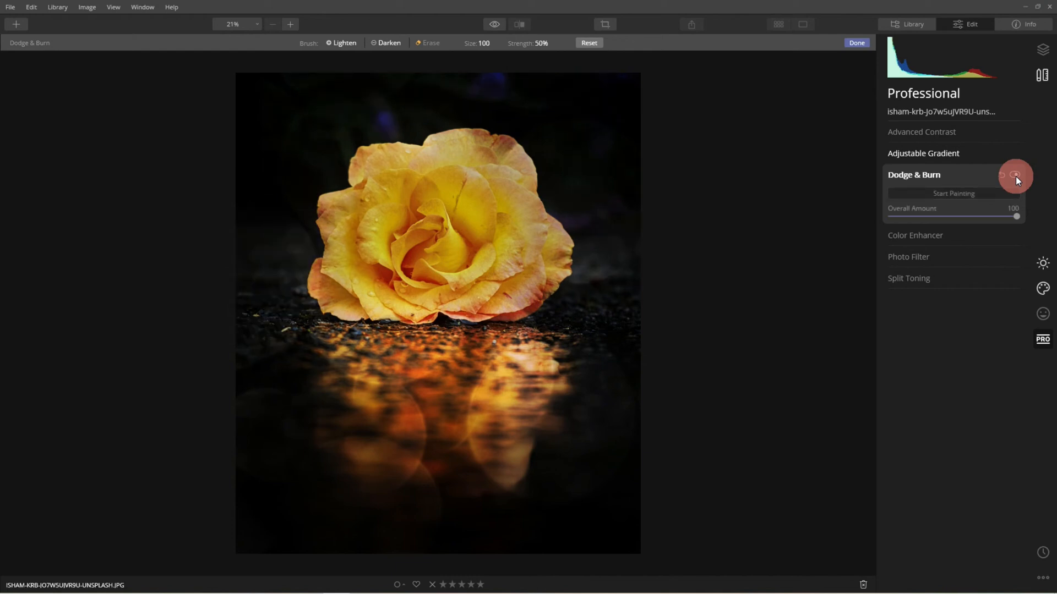
pyautogui.click(916, 175)
pyautogui.click(857, 43)
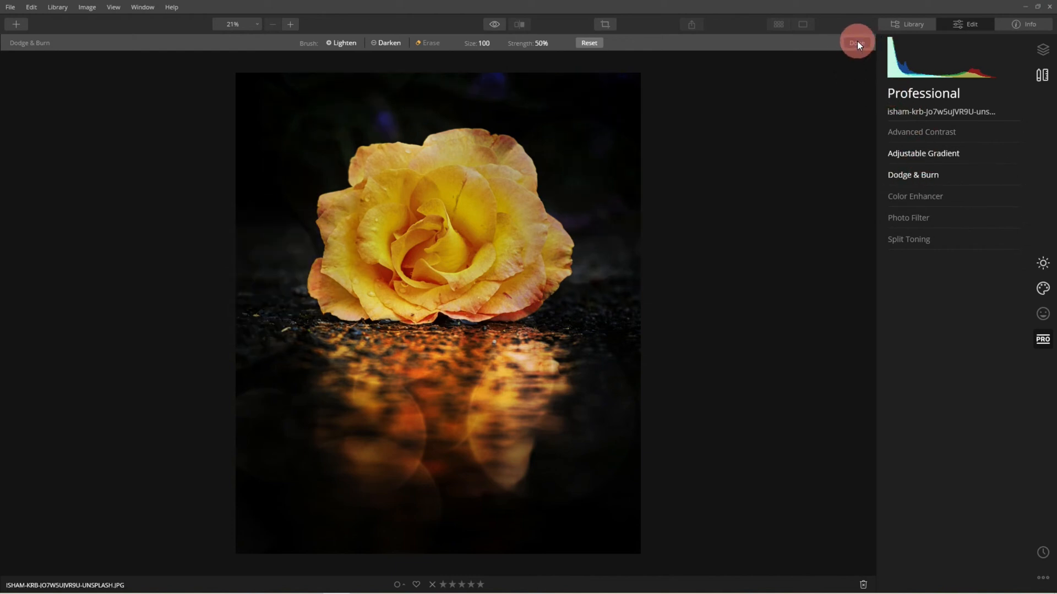
# Compare the photo with the Adjustable Gradient switched off and on again.
pyautogui.click(937, 157)
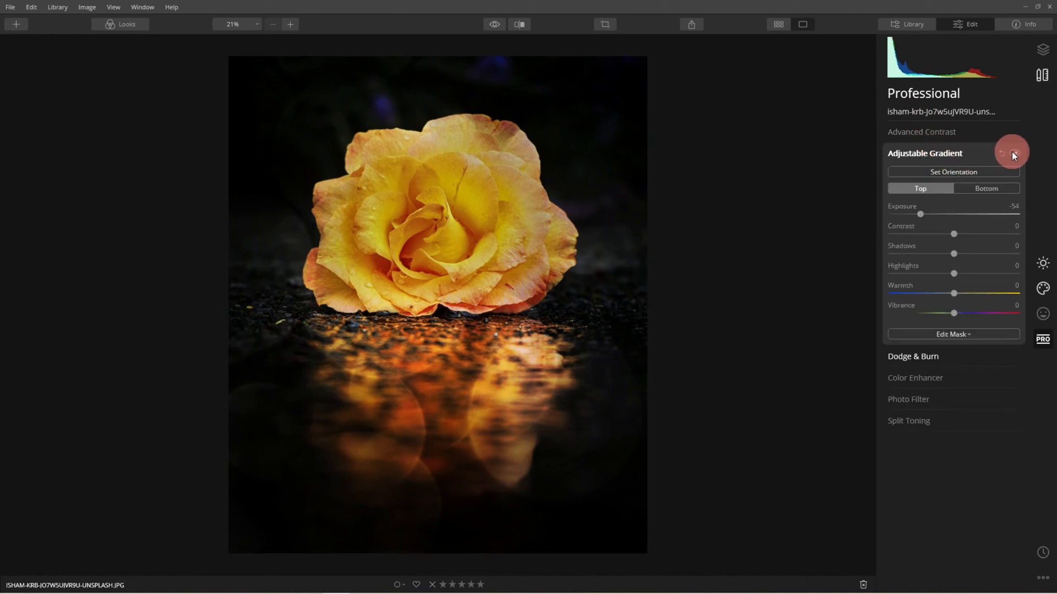
pyautogui.click(1015, 155)
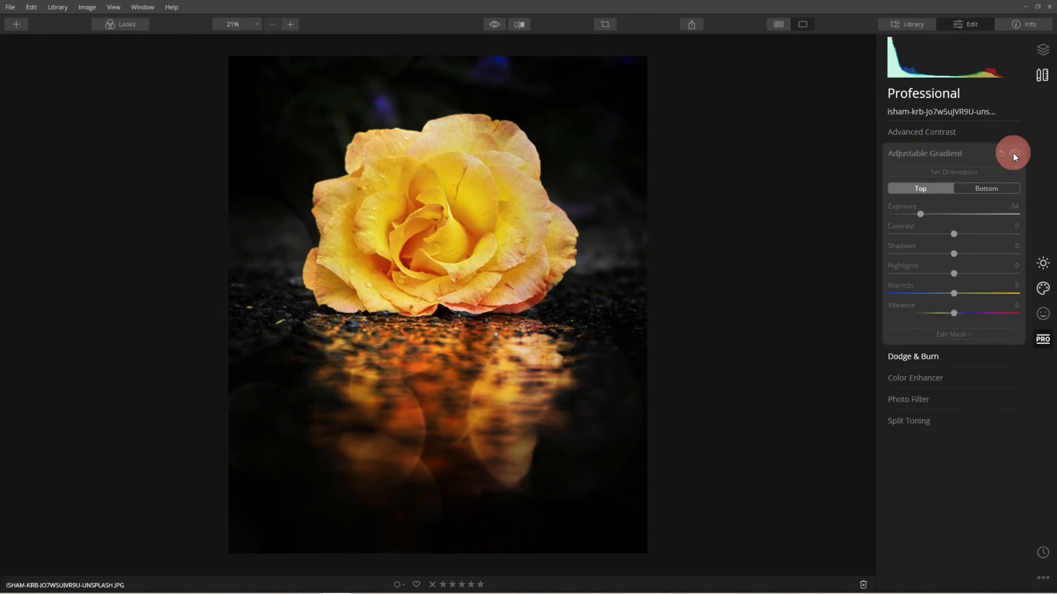
pyautogui.click(1014, 154)
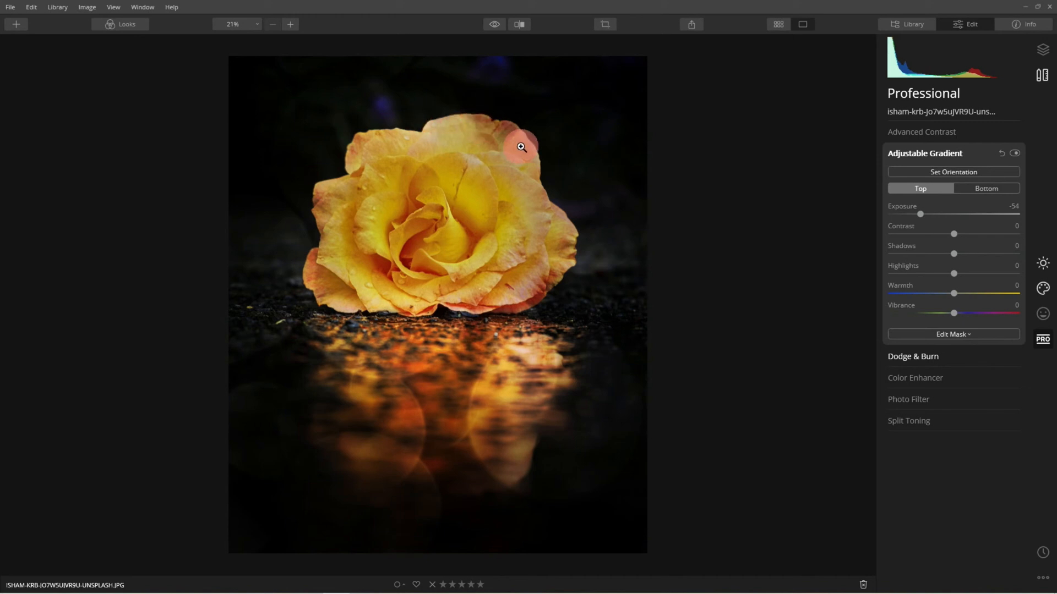
# Brush the Adjustable Gradient mask at size 100 and 50% opacity, erasing it from the rose's upper petals and painting it into the background above.
pyautogui.click(951, 334)
pyautogui.click(942, 349)
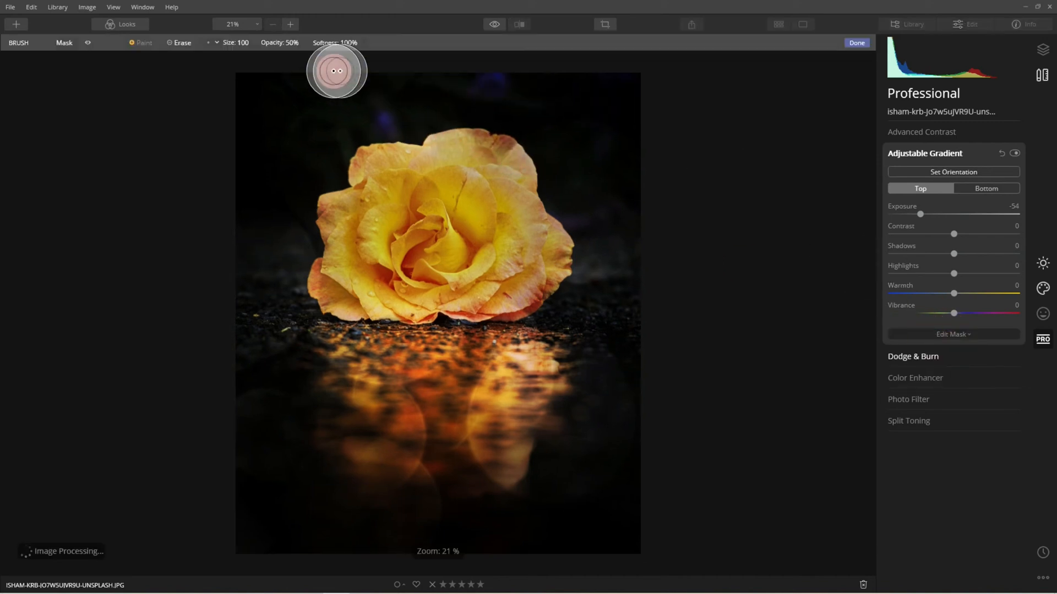
pyautogui.click(179, 43)
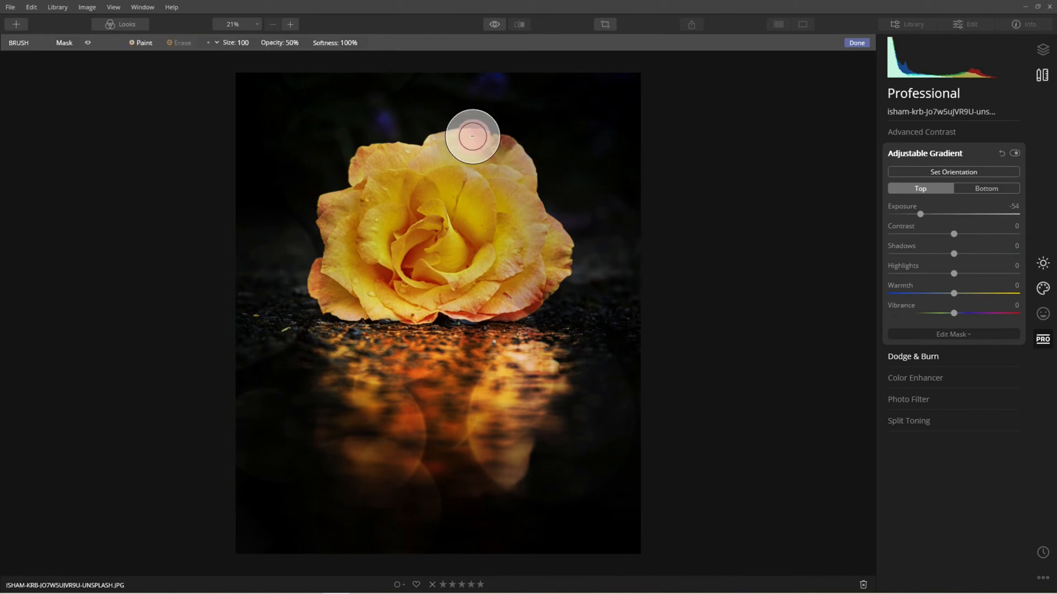
pyautogui.moveTo(465, 135)
pyautogui.mouseDown()
pyautogui.moveTo(596, 189)
pyautogui.moveTo(467, 134)
pyautogui.moveTo(523, 158)
pyautogui.moveTo(472, 134)
pyautogui.moveTo(538, 177)
pyautogui.moveTo(627, 153)
pyautogui.mouseUp()
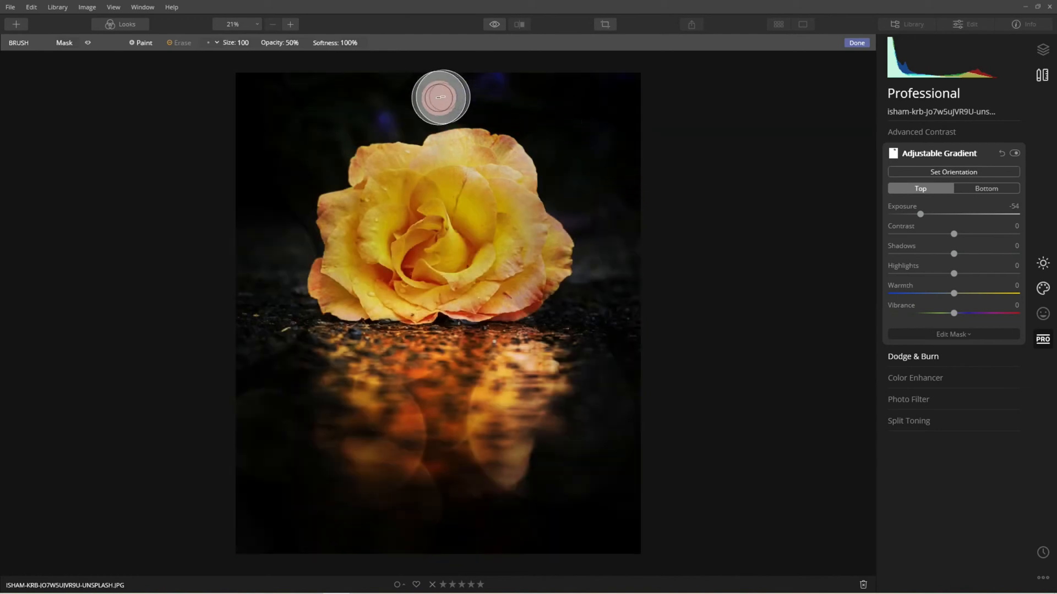
pyautogui.click(178, 42)
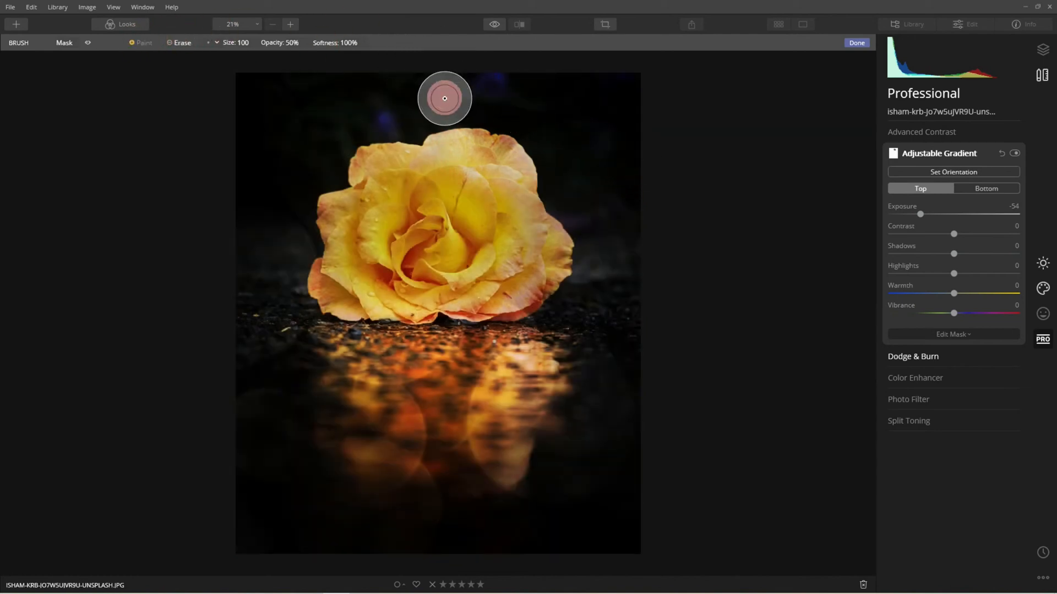
pyautogui.moveTo(443, 94)
pyautogui.mouseDown()
pyautogui.moveTo(524, 117)
pyautogui.moveTo(564, 191)
pyautogui.moveTo(508, 113)
pyautogui.moveTo(437, 111)
pyautogui.moveTo(516, 117)
pyautogui.moveTo(558, 178)
pyautogui.moveTo(487, 110)
pyautogui.moveTo(451, 112)
pyautogui.moveTo(551, 146)
pyautogui.moveTo(568, 198)
pyautogui.moveTo(528, 124)
pyautogui.moveTo(429, 109)
pyautogui.moveTo(514, 120)
pyautogui.moveTo(565, 194)
pyautogui.moveTo(507, 117)
pyautogui.moveTo(401, 106)
pyautogui.mouseUp()
# Erase the gradient mask along the rose's upper petals with a size 10 brush and finish the mask.
pyautogui.click(144, 42)
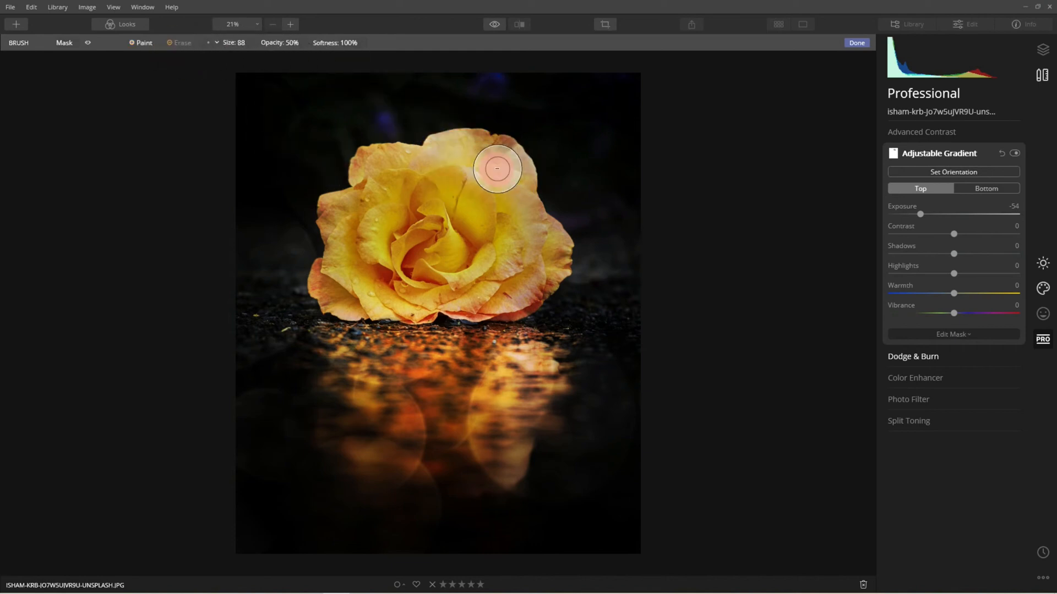
pyautogui.scroll(-2, 501, 164)
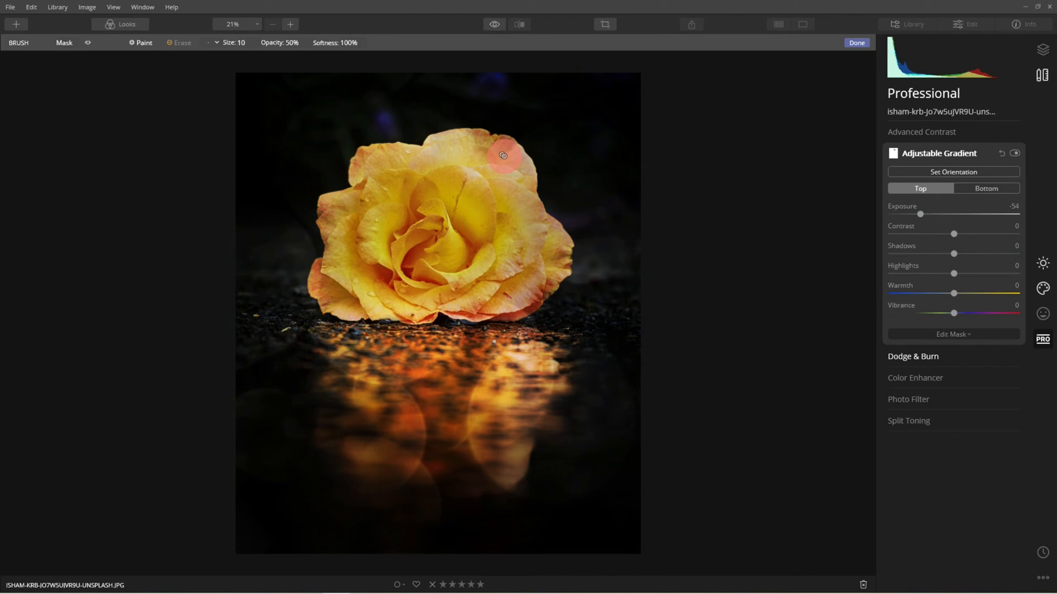
pyautogui.moveTo(502, 156); pyautogui.dragTo(463, 147)
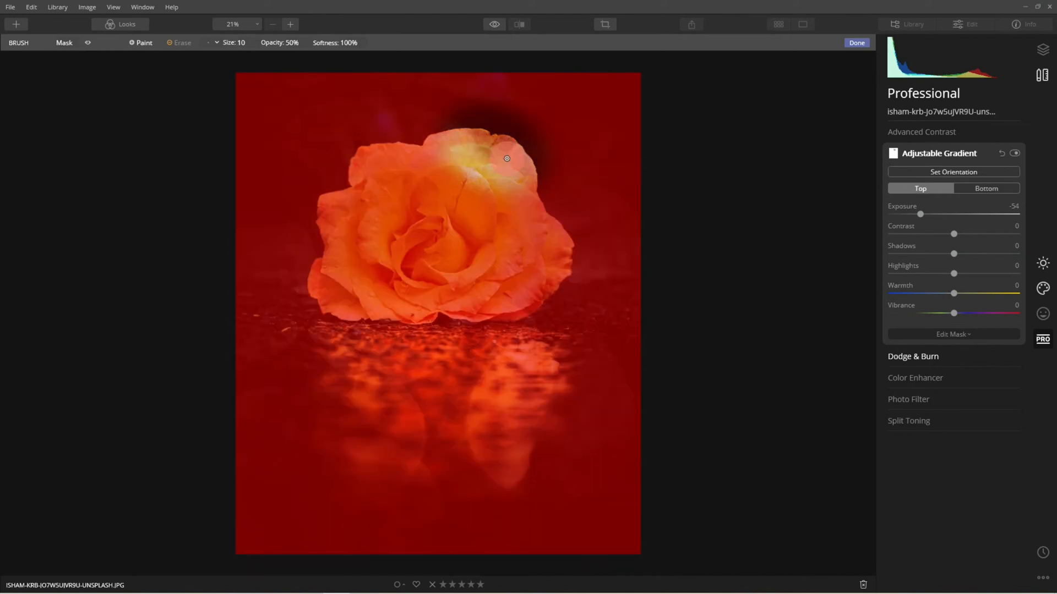
pyautogui.moveTo(490, 150); pyautogui.dragTo(493, 150)
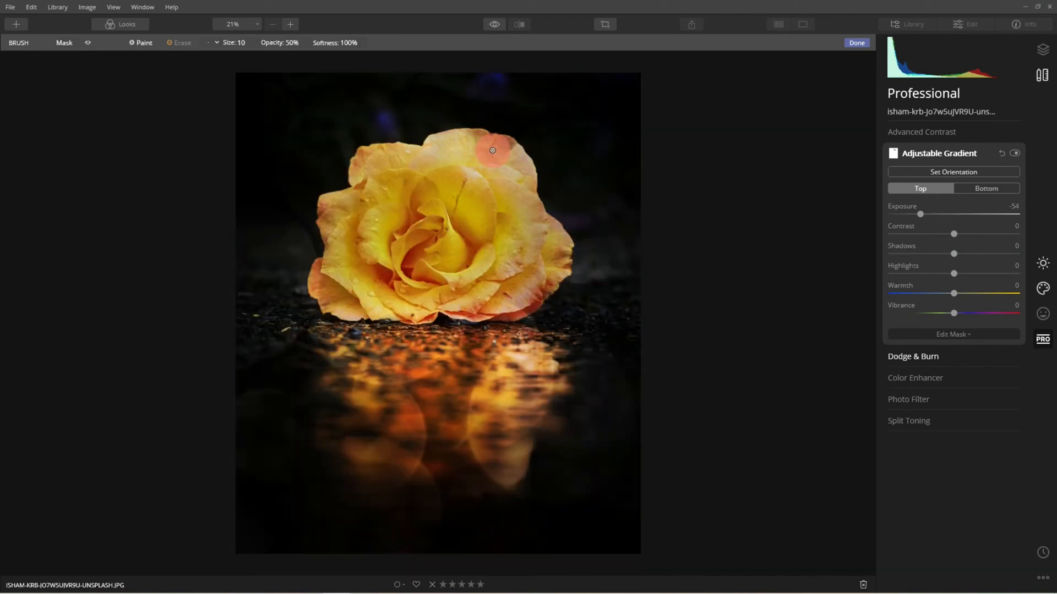
pyautogui.click(856, 43)
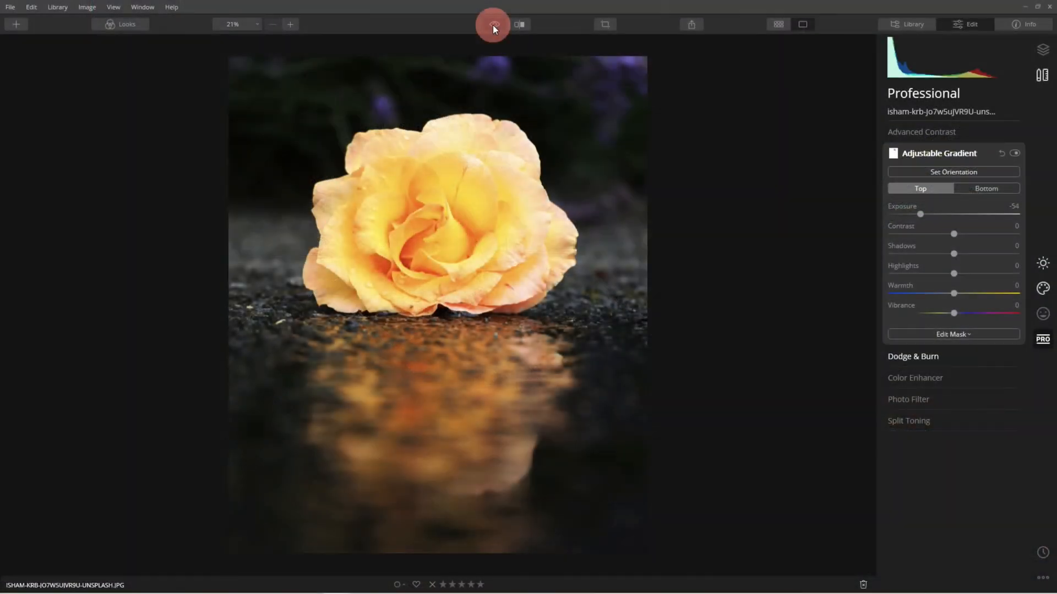
# Compare the finished photo, with its masked gradient, against the original and return to the edited view.
pyautogui.click(493, 25)
pyautogui.click(493, 25)
pyautogui.moveTo(494, 25); pyautogui.dragTo(509, 17)
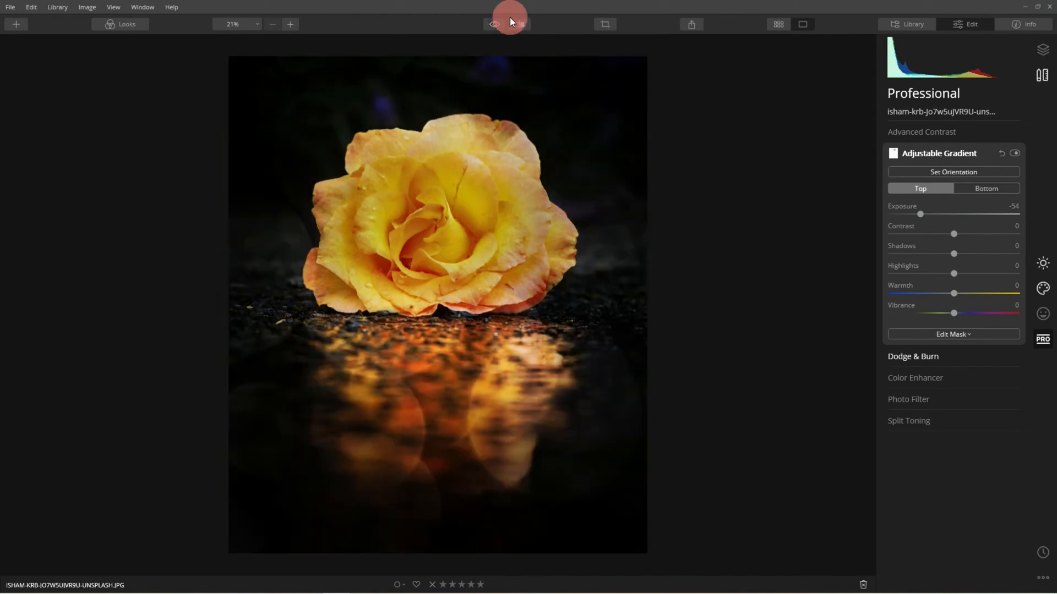